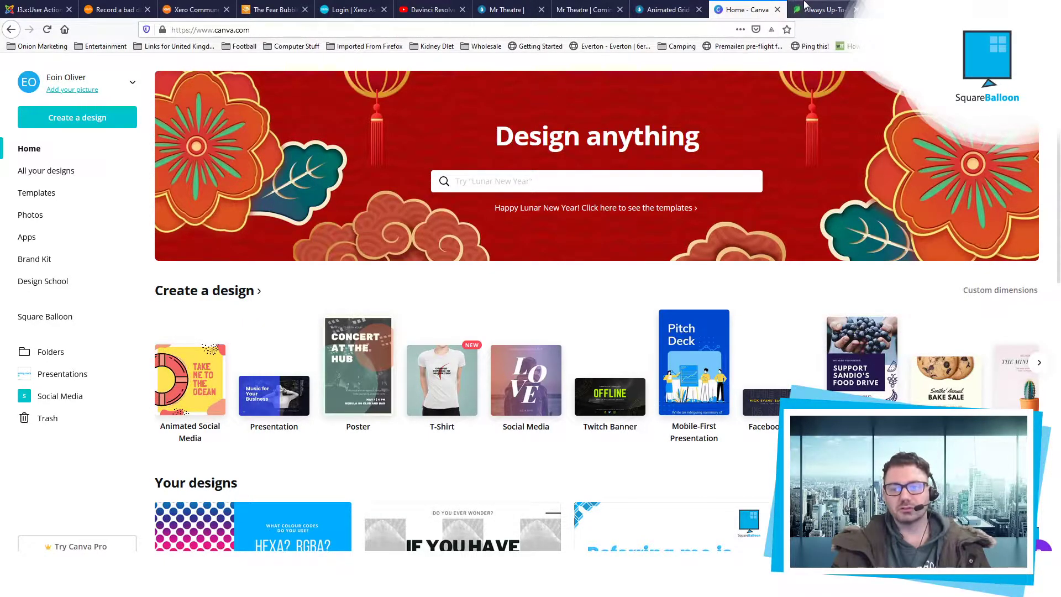
Switch to the Sprout Social image sizes guide and examine the Facebook profile picture, cover photo and shared image dimensions.
left_click(821, 9)
scroll(244, 104, "up", 15)
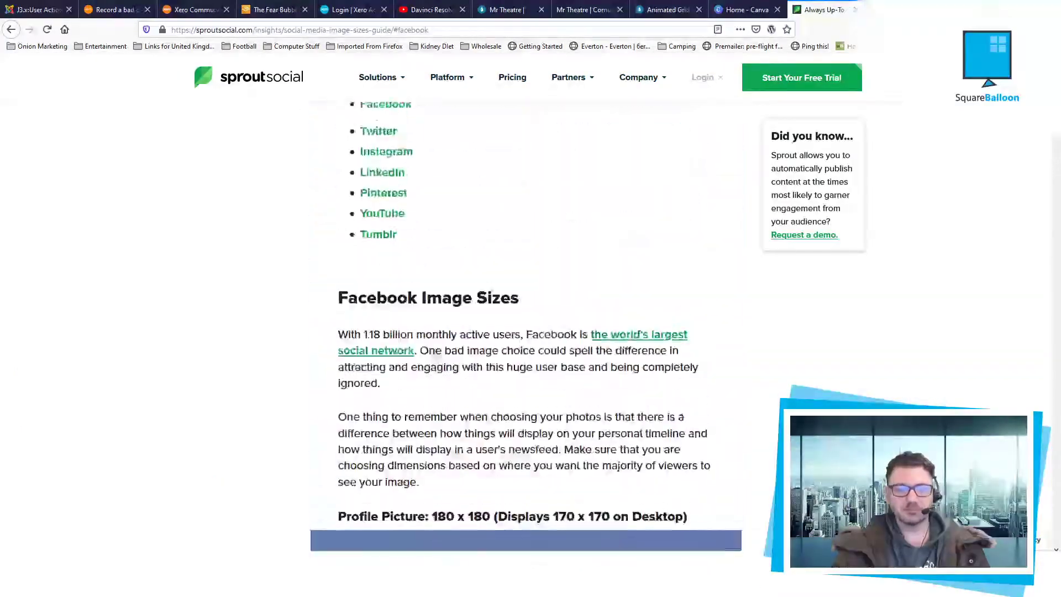
scroll(497, 387, "up", 10)
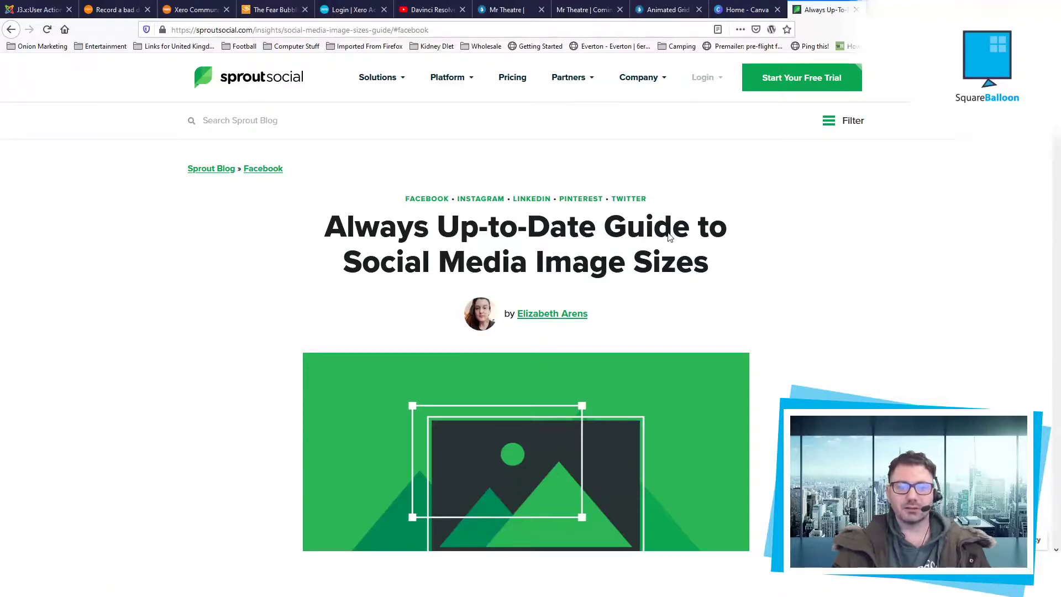
scroll(784, 345, "down", 10)
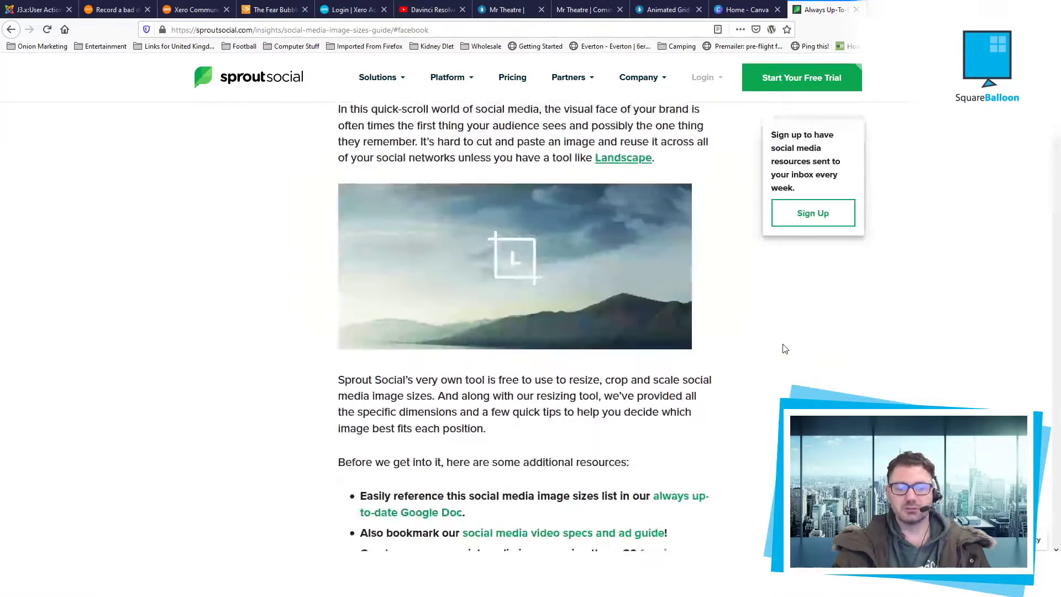
scroll(734, 328, "down", 15)
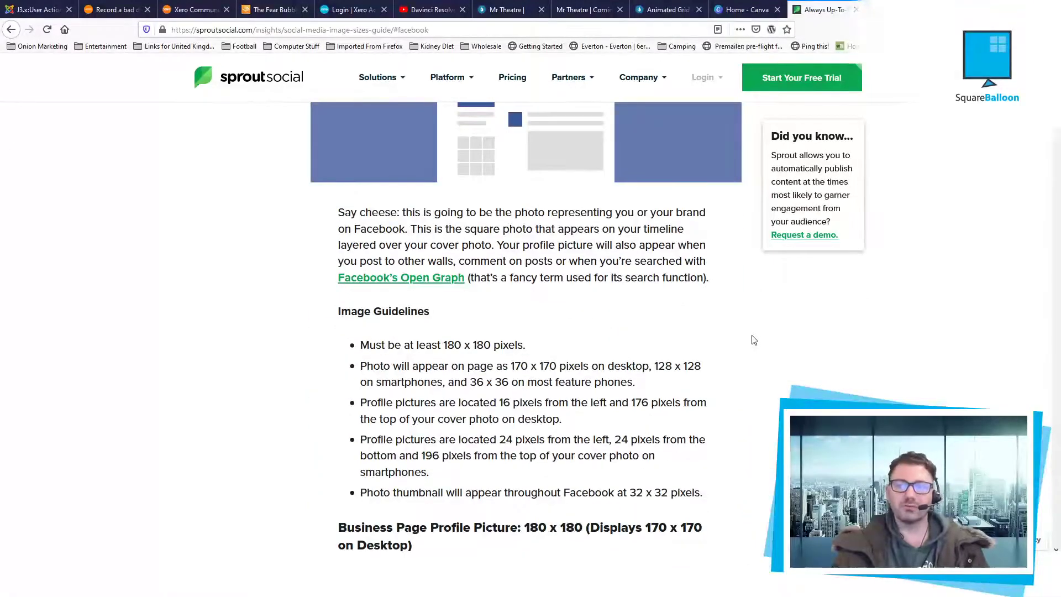
scroll(751, 340, "down", 10)
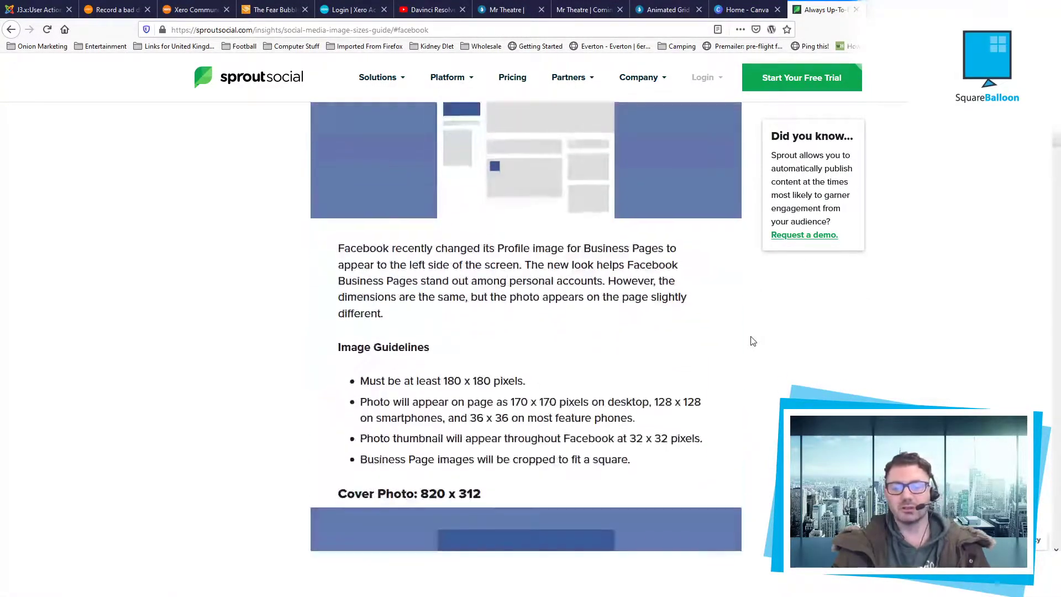
scroll(752, 341, "down", 2)
scroll(751, 341, "down", 10)
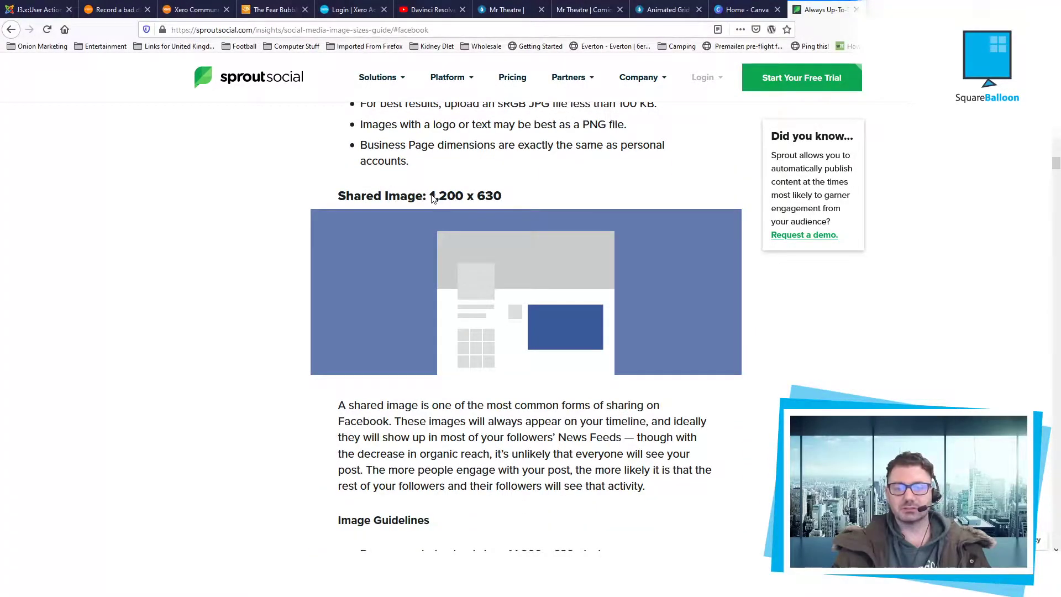
left_click_drag(432, 198, 521, 199)
left_click(600, 197)
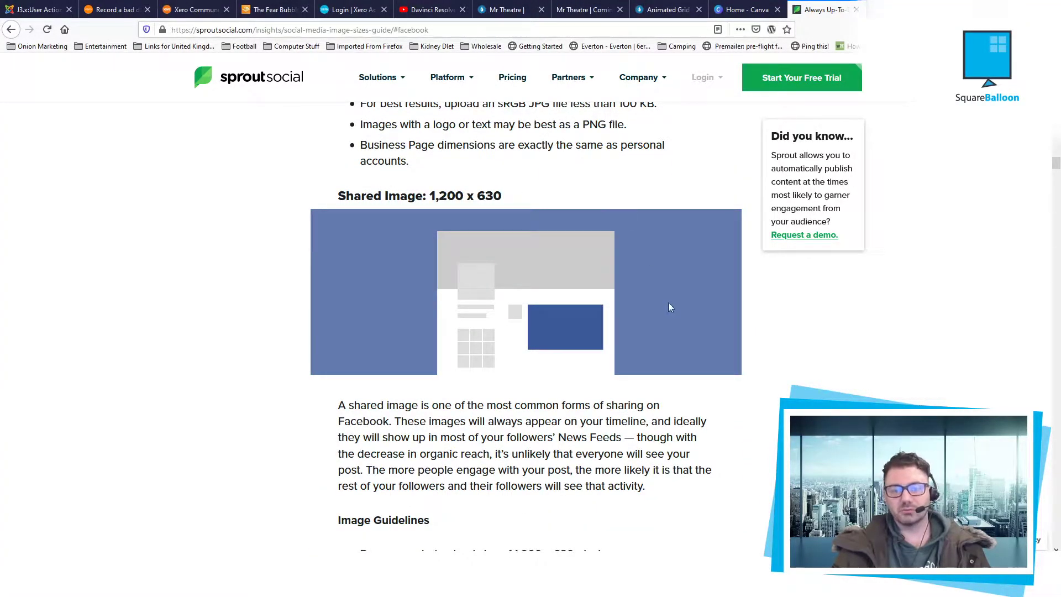
Examine the guide's recommended Facebook sizes for shared links, highlighted images and event images.
scroll(667, 303, "down", 5)
scroll(711, 325, "down", 7)
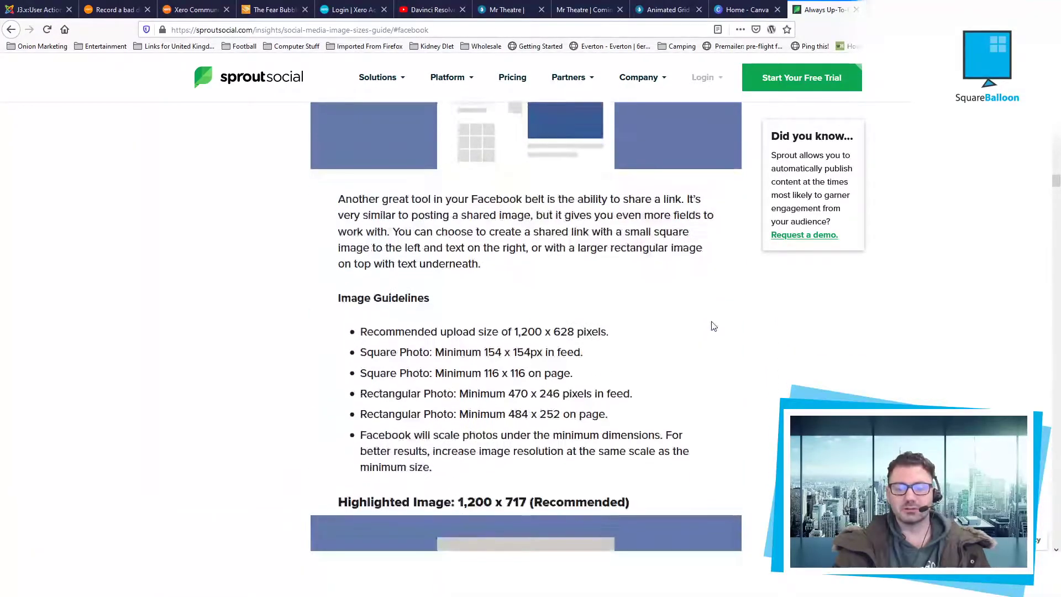
scroll(707, 312, "up", 5)
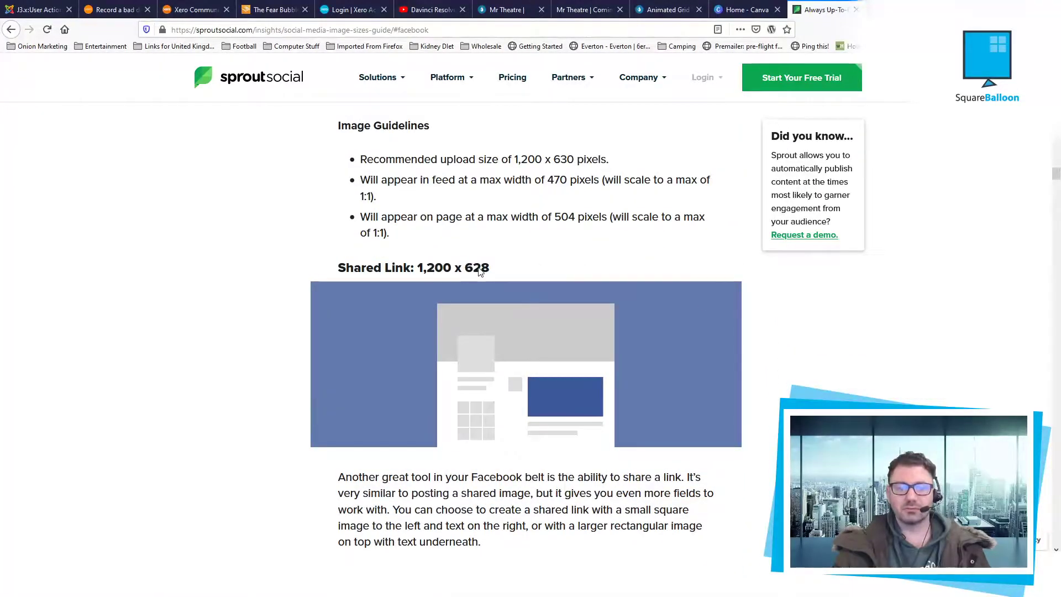
scroll(639, 272, "down", 7)
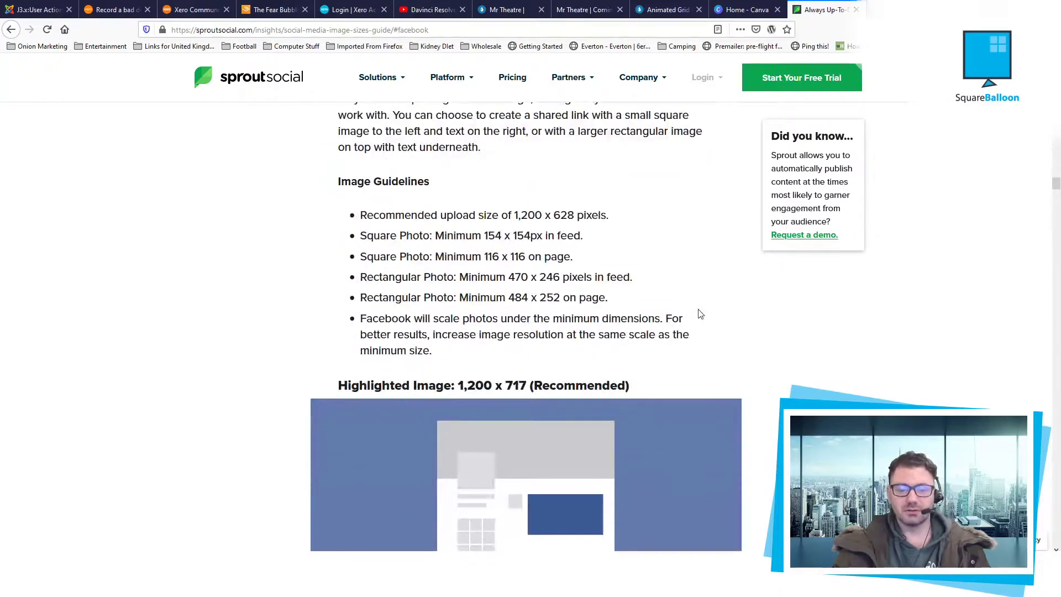
scroll(700, 314, "down", 7)
scroll(700, 314, "up", 2)
scroll(691, 298, "up", 3)
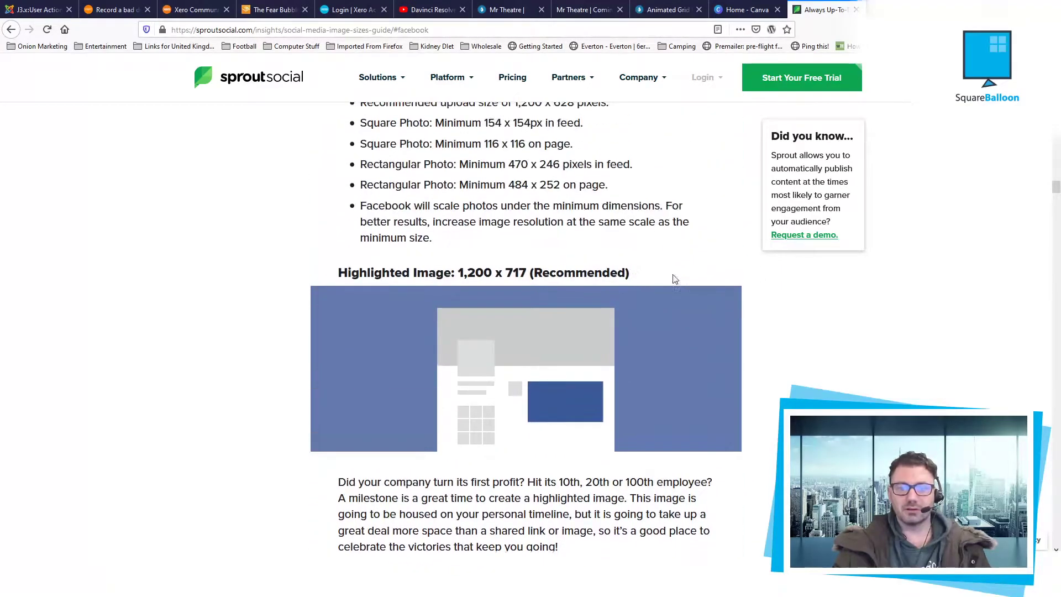
scroll(691, 298, "down", 6)
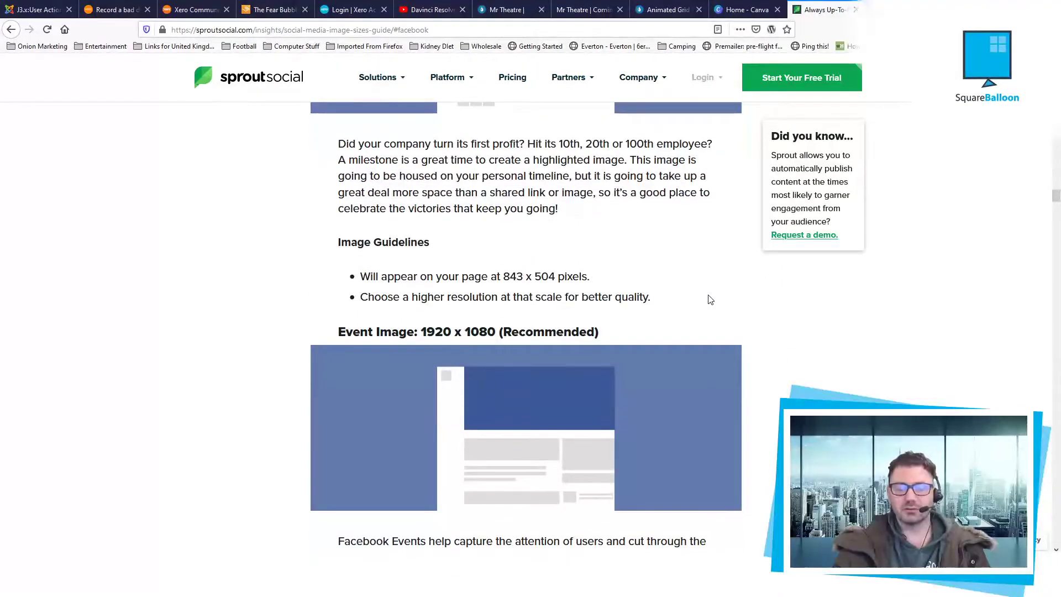
scroll(709, 298, "up", 20)
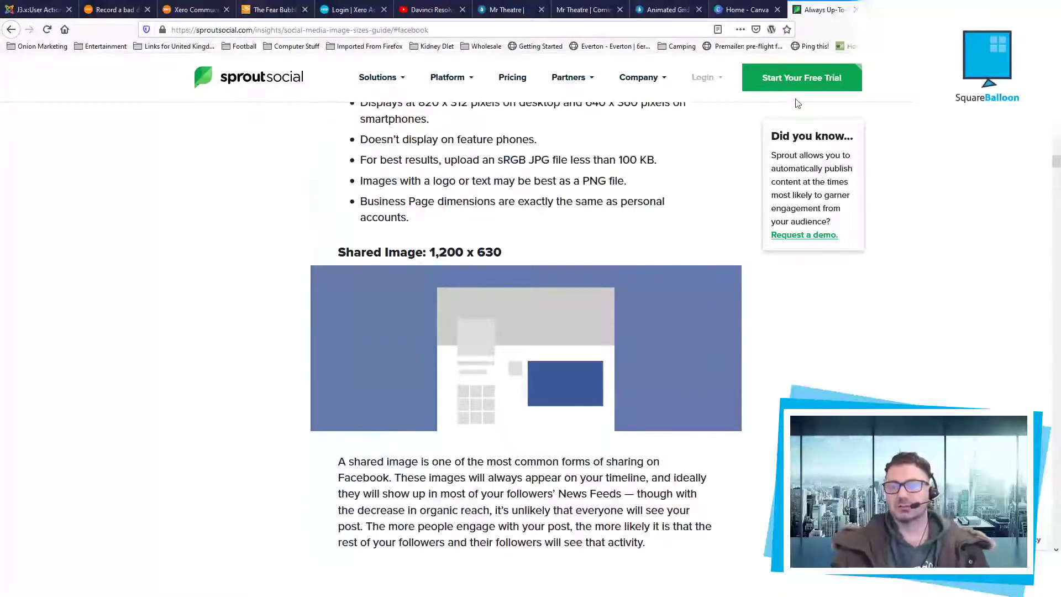
Switch back to Canva and create a new design with custom dimensions of 1600 x 900 px.
left_click(744, 10)
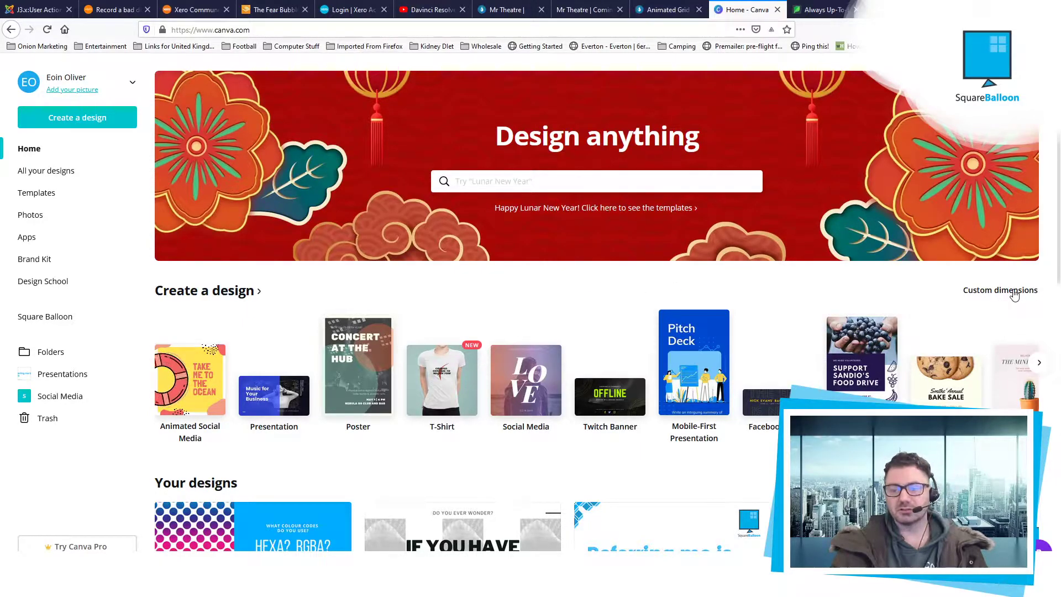
scroll(1014, 292, "down", 2)
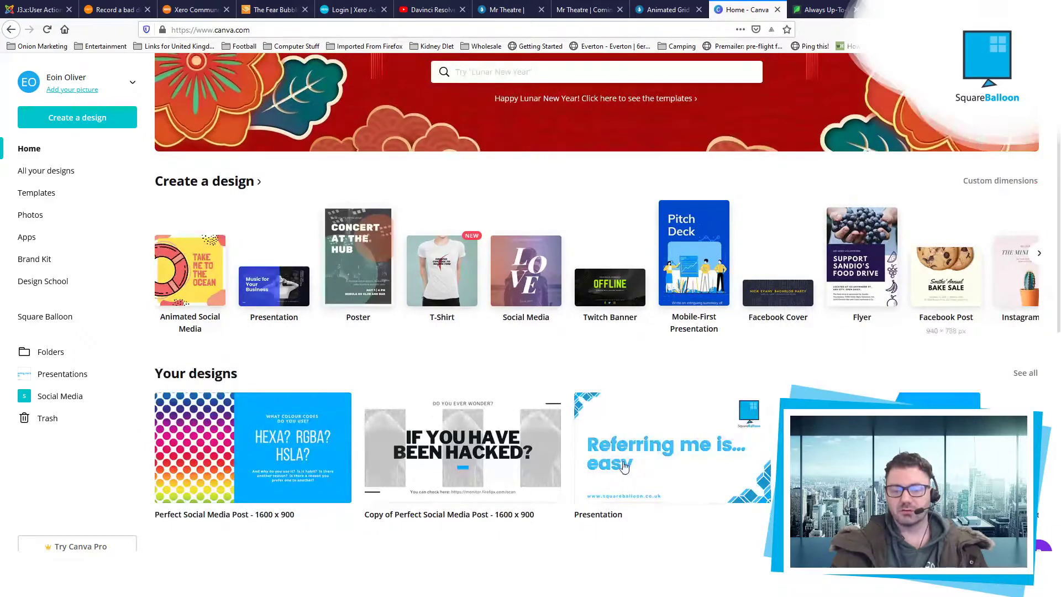
left_click(1009, 184)
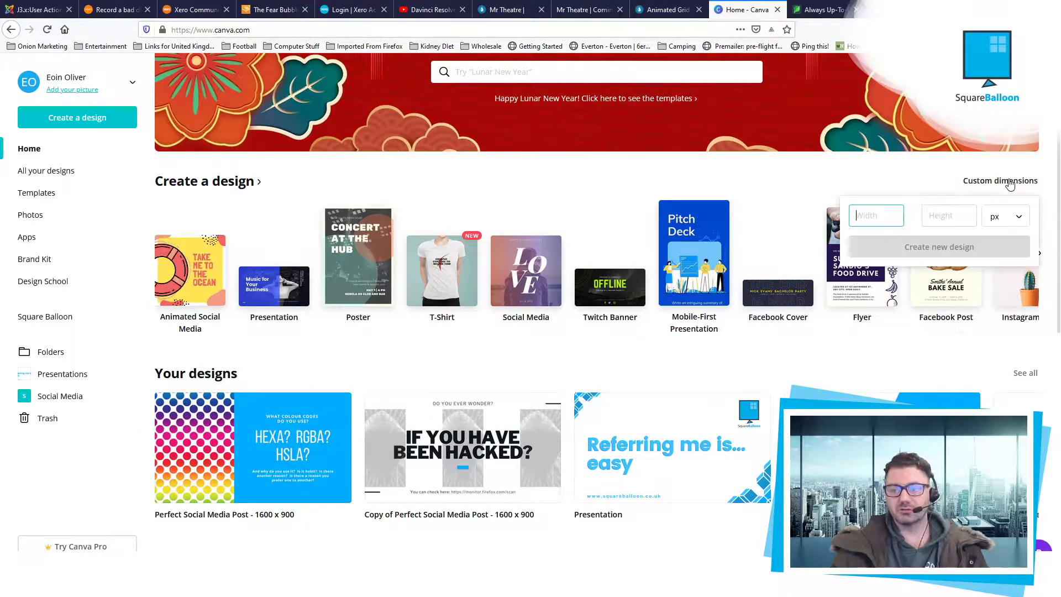
type("1600")
key("Tab")
type("900")
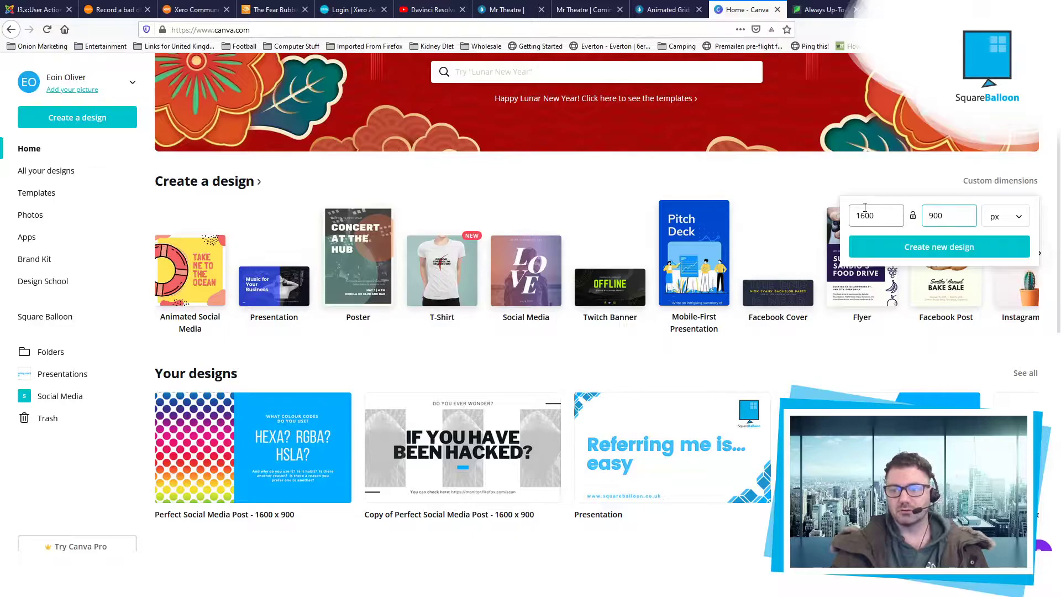
left_click(900, 250)
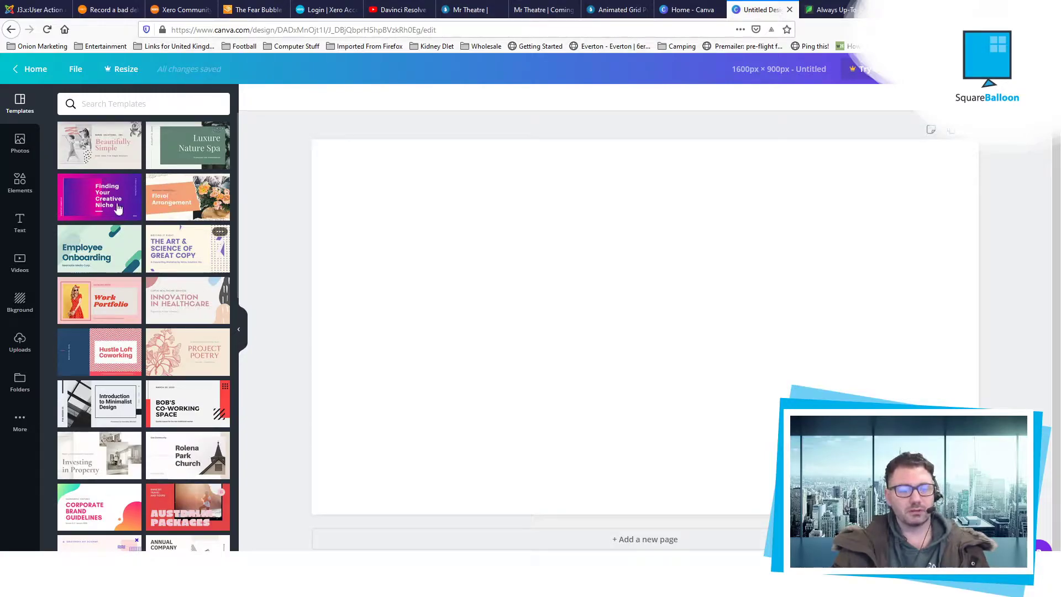
Apply the cover page of the Blue and Red Hustle Loft Co Working Presentation template and collapse the template list.
left_click(126, 358)
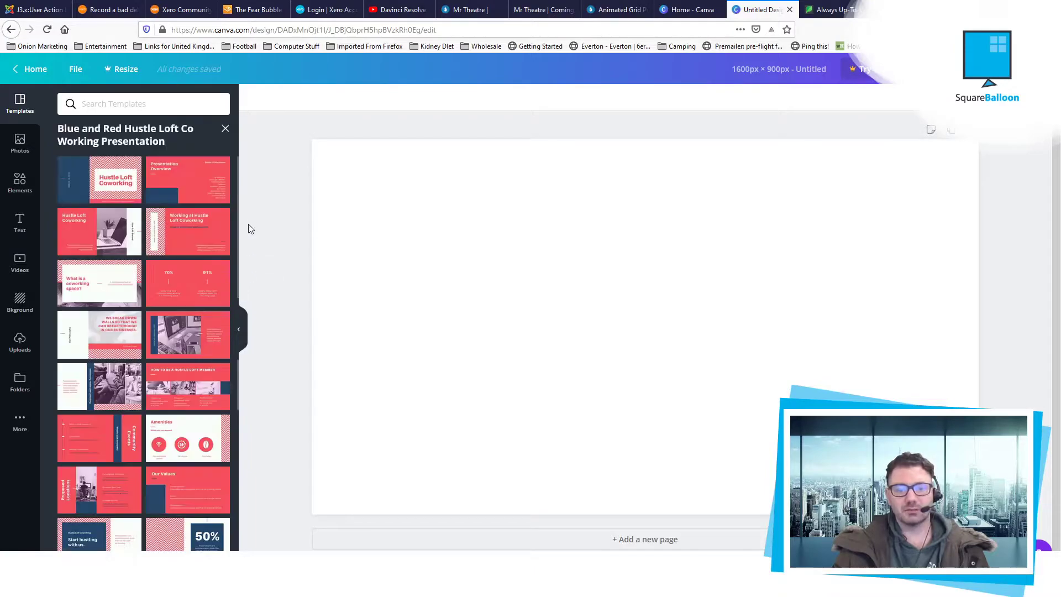
left_click(108, 179)
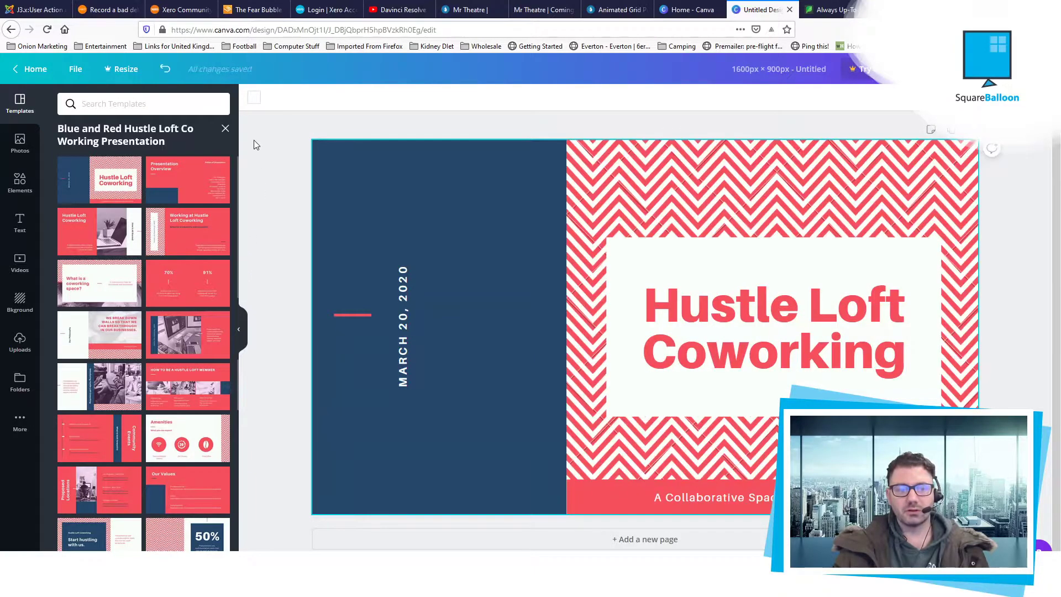
left_click(244, 322)
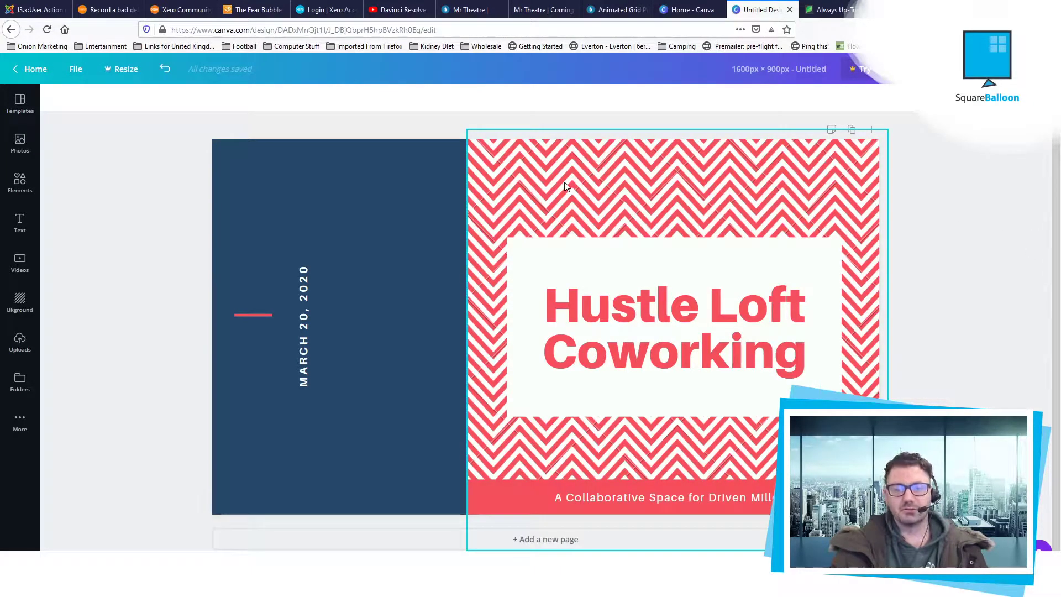
Replace the "Hustle Loft Coworking" heading with "This is my title".
double_click(638, 318)
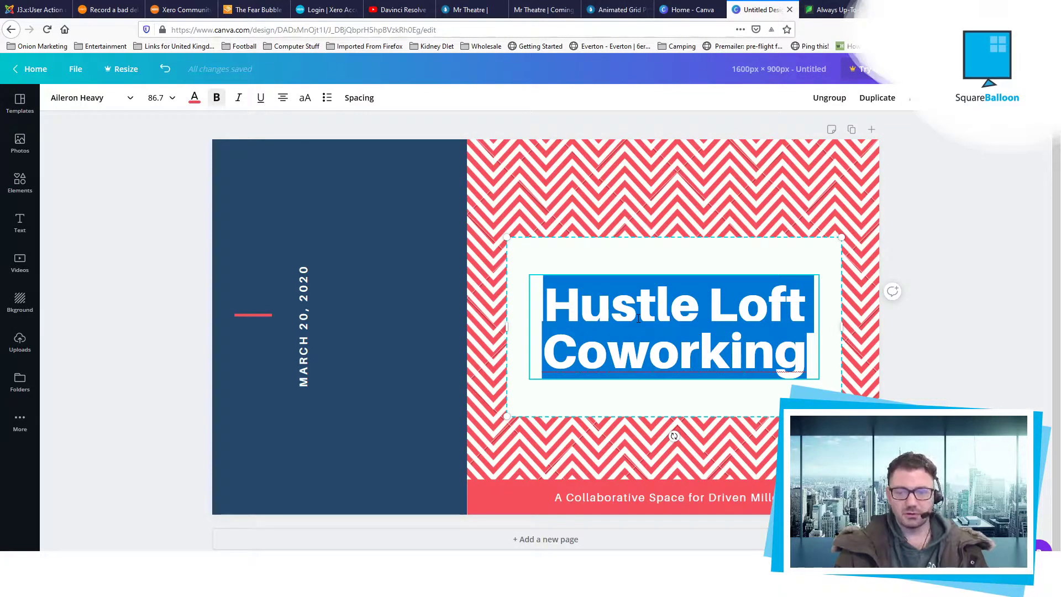
type("This is my titl")
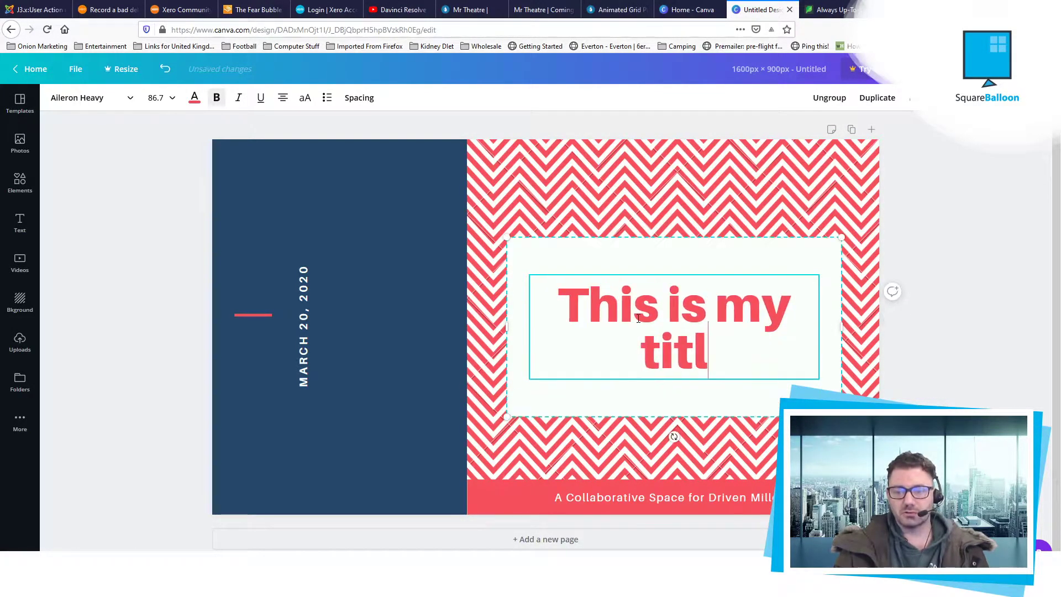
type("e")
key("Escape")
Change the colour of the whole title text to the default pink.
left_click(654, 335)
double_click(653, 334)
key("ctrl+a")
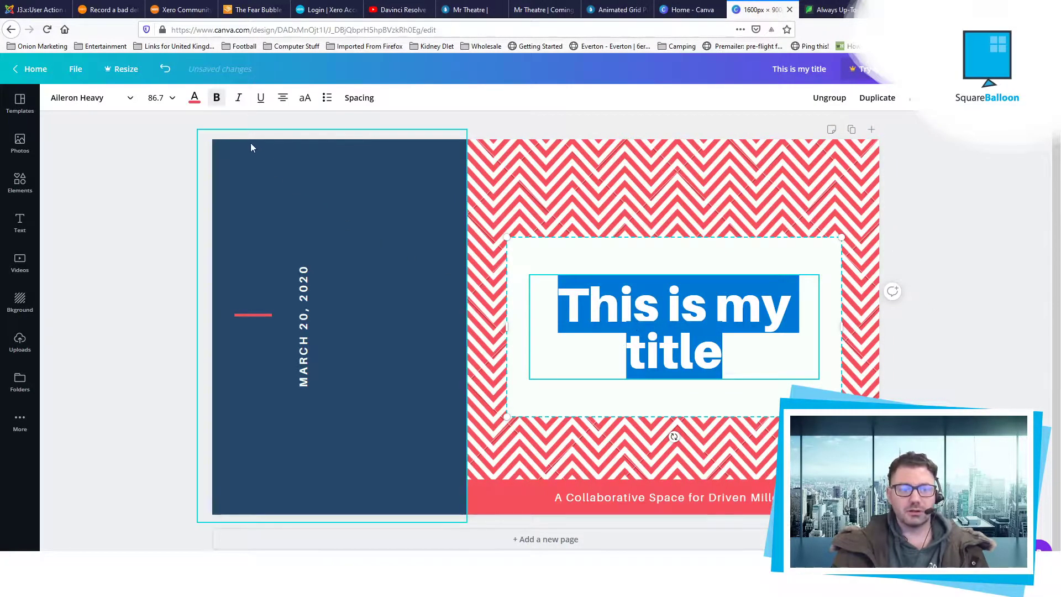
left_click(195, 98)
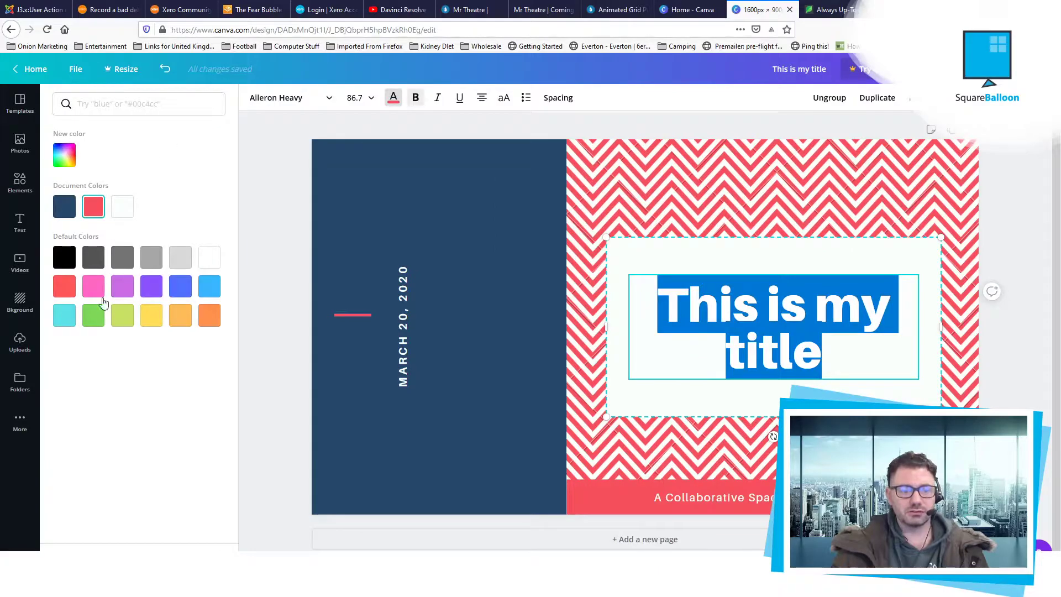
left_click(263, 161)
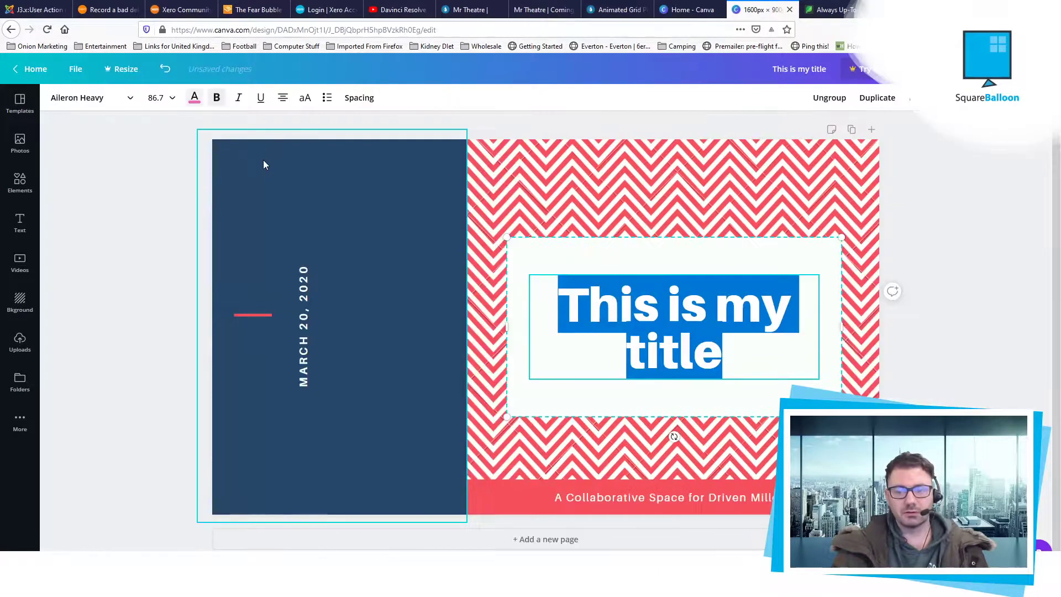
View the colour options and the custom colour picker for the dark blue block, leaving its colour as it is.
left_click(263, 160)
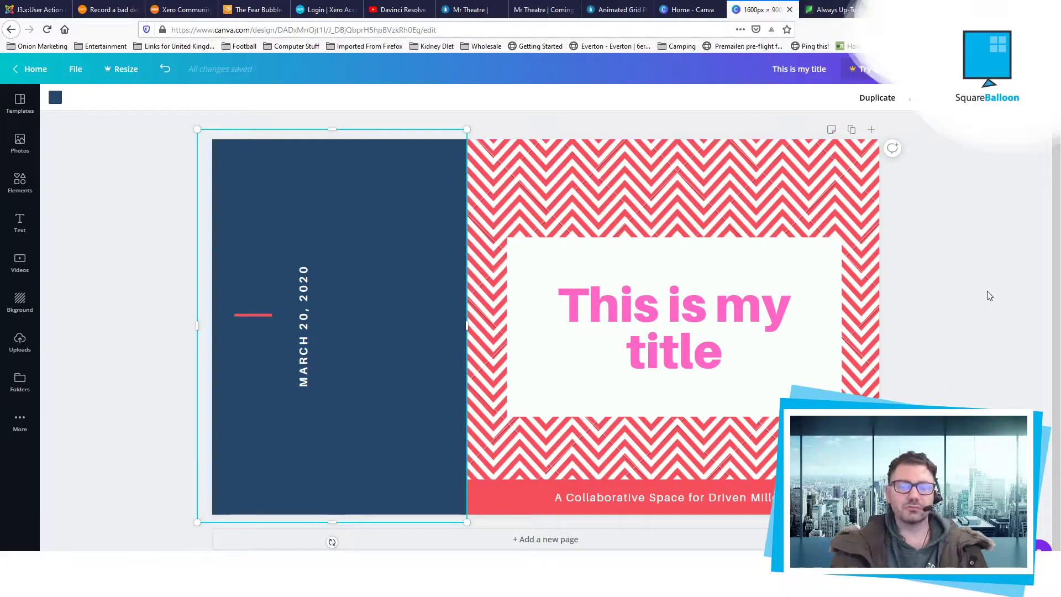
left_click(54, 98)
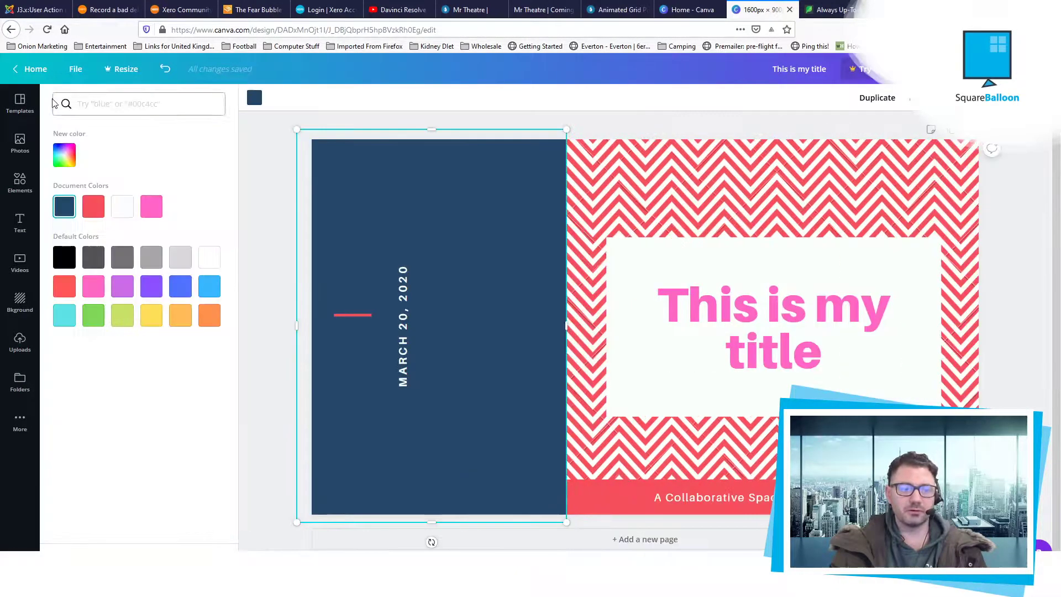
left_click(65, 156)
left_click(273, 156)
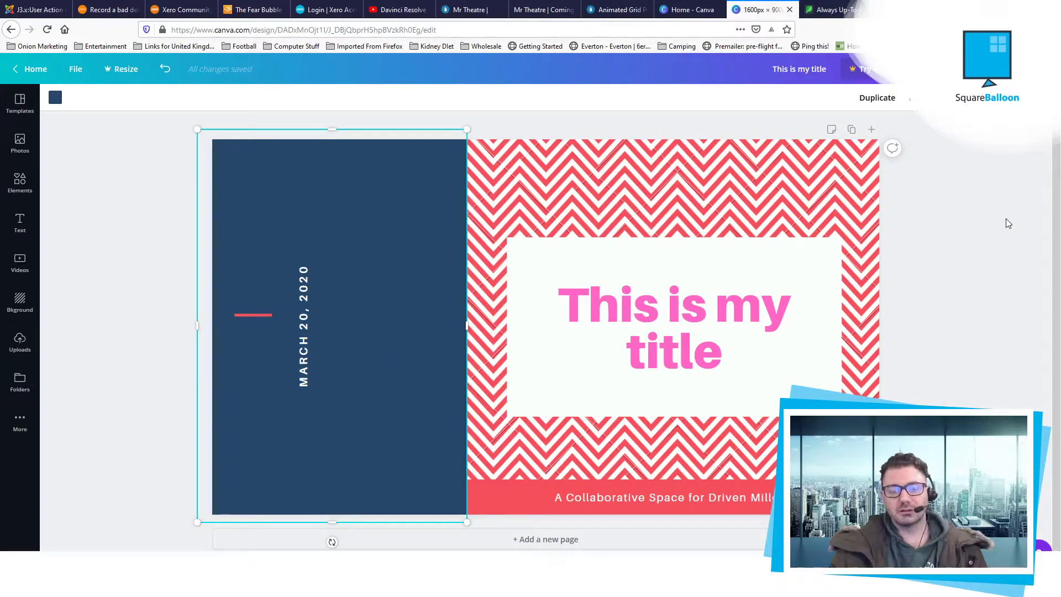
Delete the red chevron pattern and apply the mint green checked pattern as the page background.
left_click(549, 197)
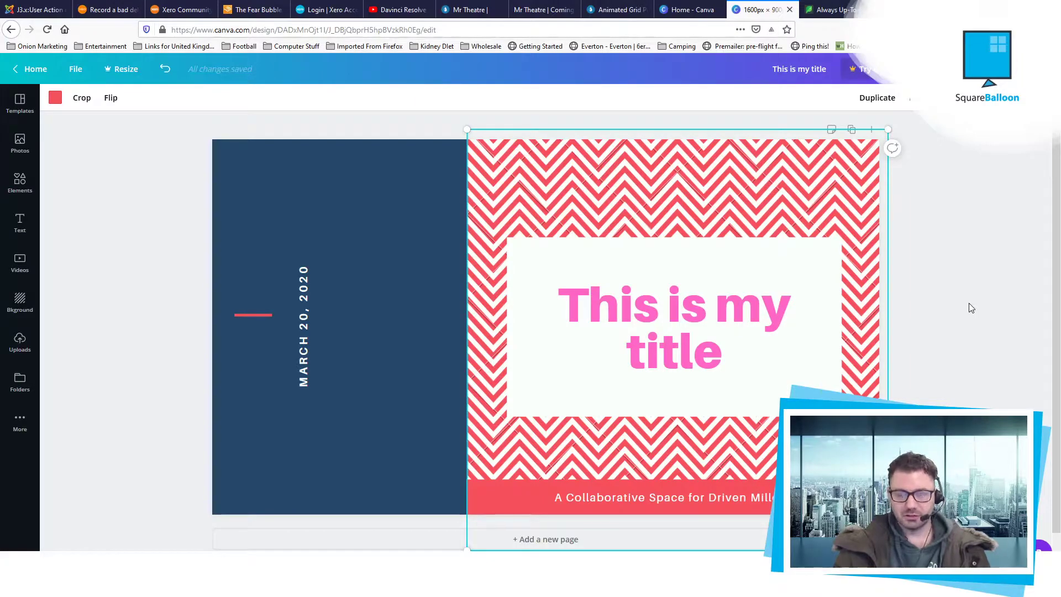
key("Delete")
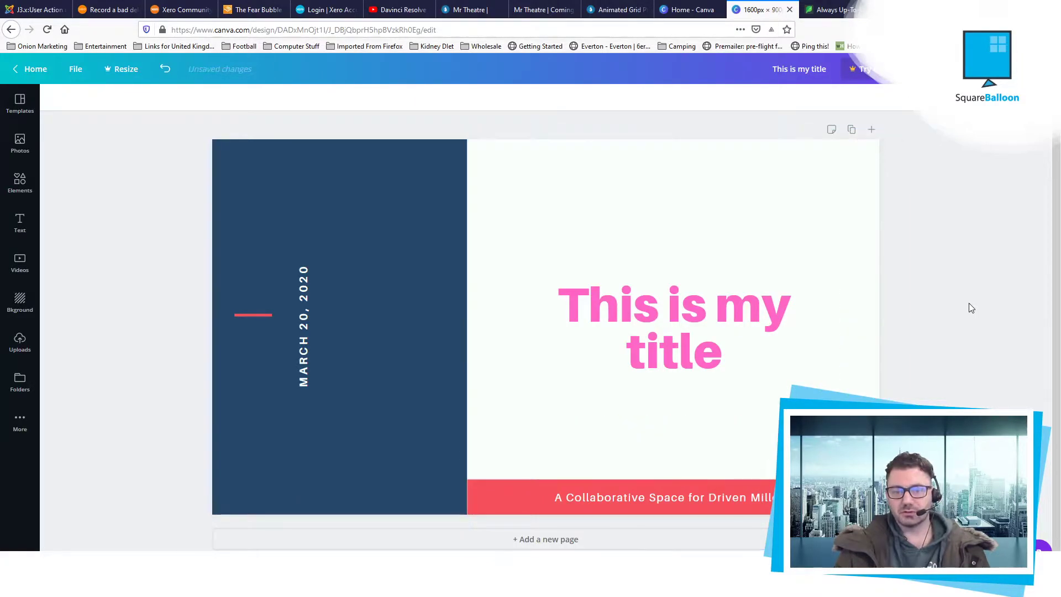
left_click(28, 301)
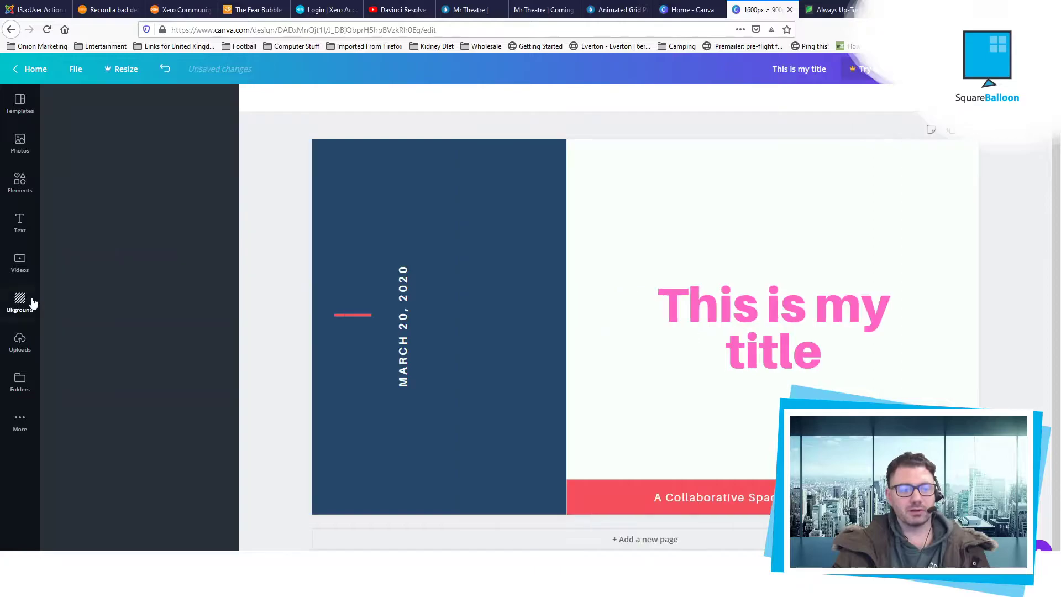
scroll(165, 268, "down", 3)
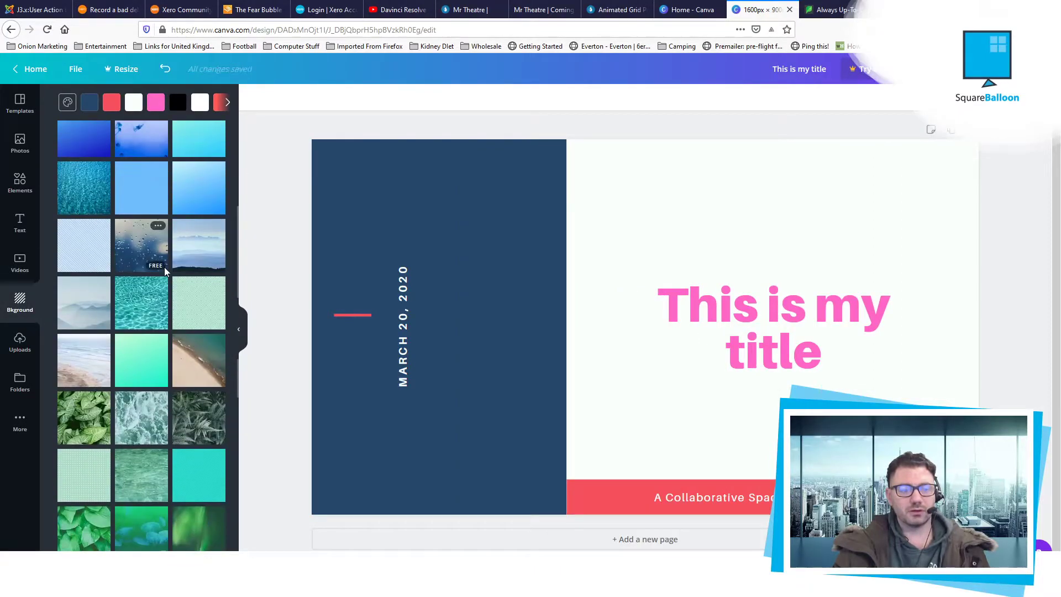
scroll(149, 307, "down", 3)
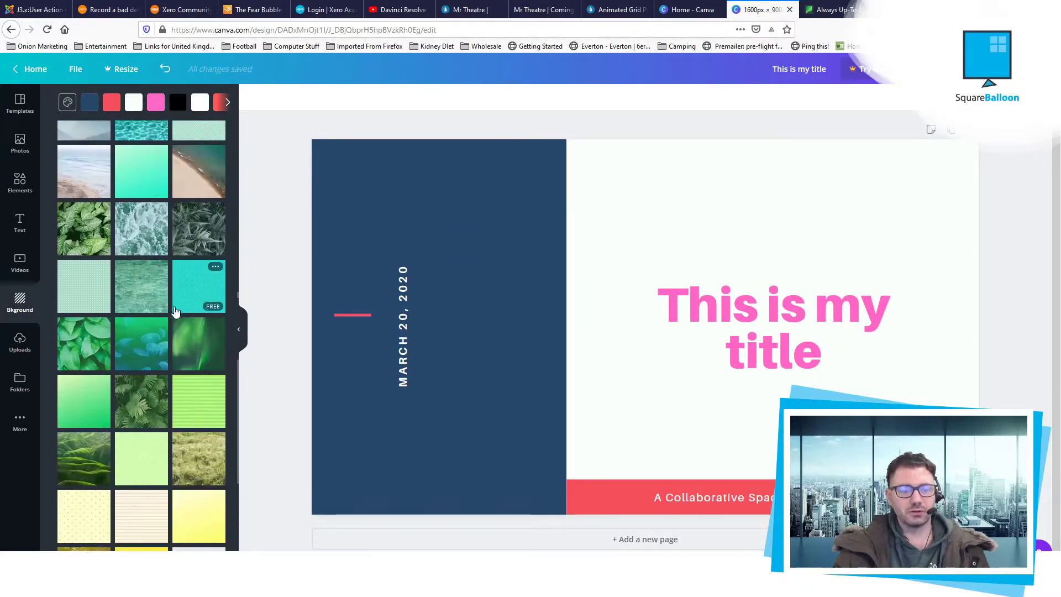
left_click_drag(89, 291, 719, 191)
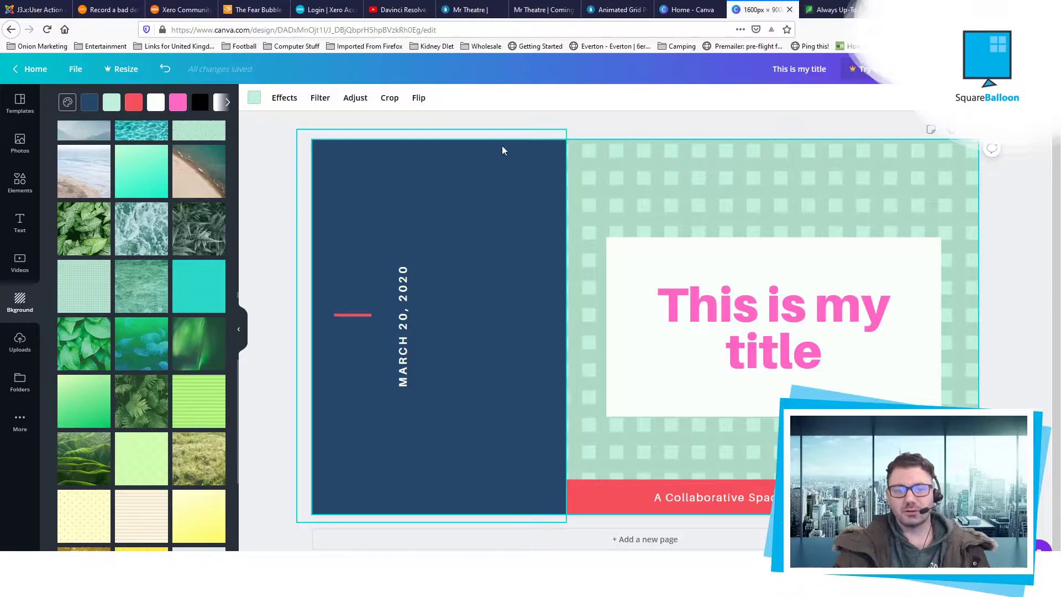
Recolour the checked page background with the red document colour and lighten it to a custom pale red.
left_click(254, 99)
left_click(122, 206)
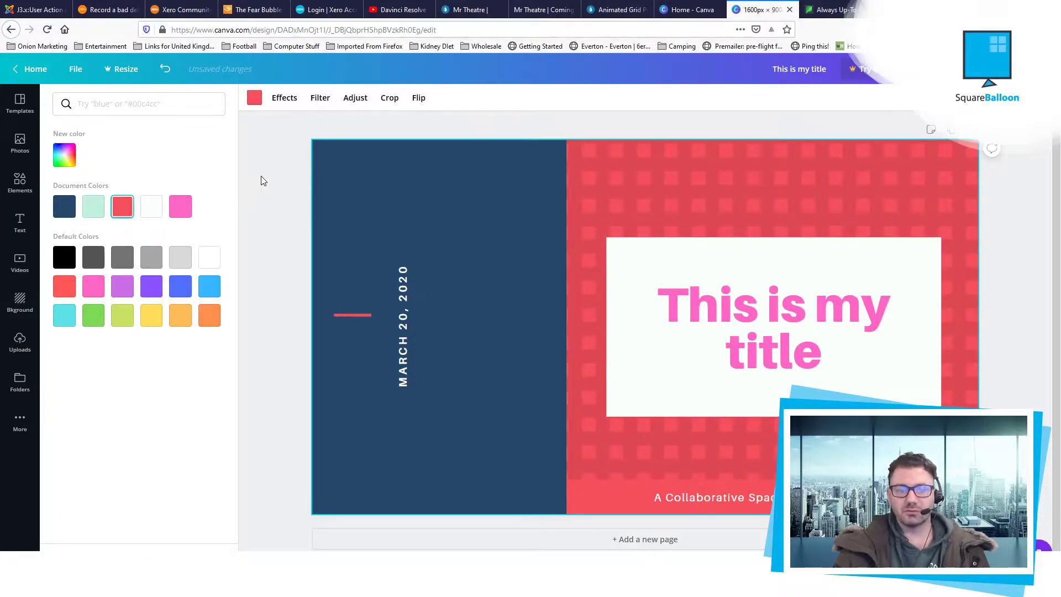
left_click(64, 155)
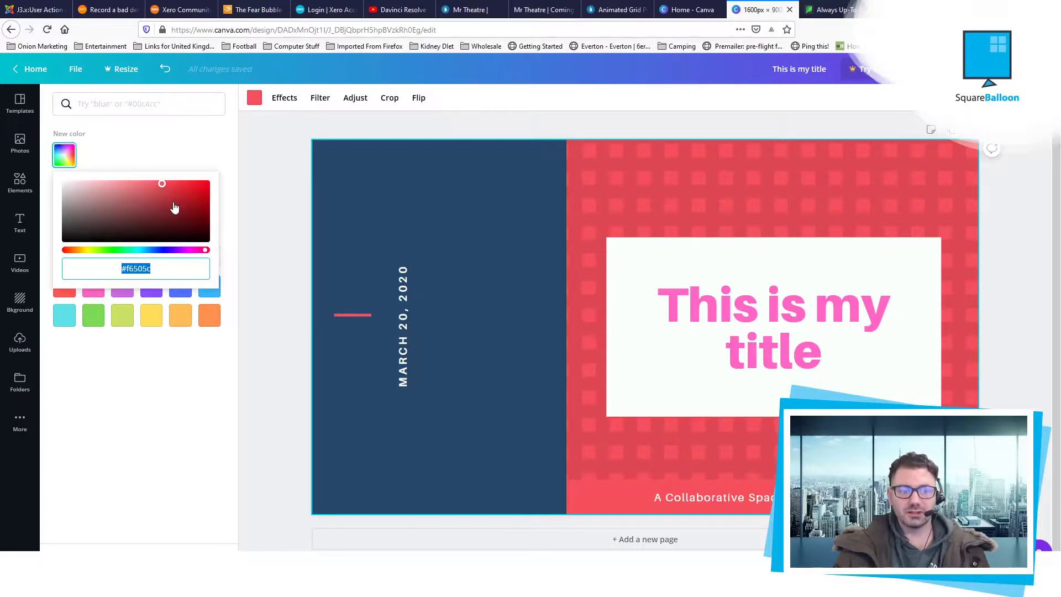
left_click(125, 188)
left_click(267, 244)
Change the colour of the whole "This is my title" text to black.
left_click(711, 305)
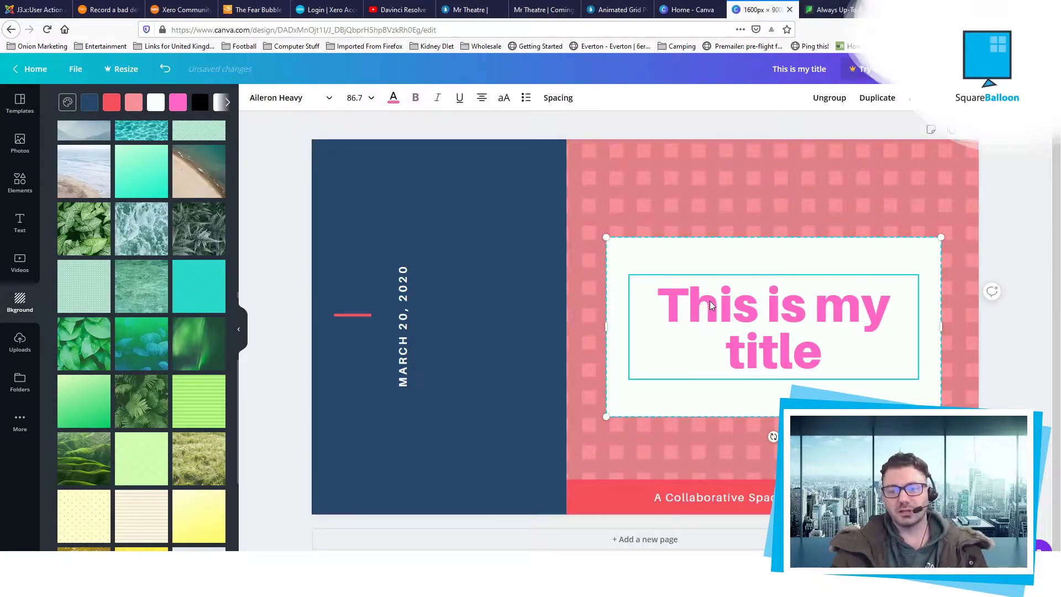
double_click(711, 305)
left_click(393, 98)
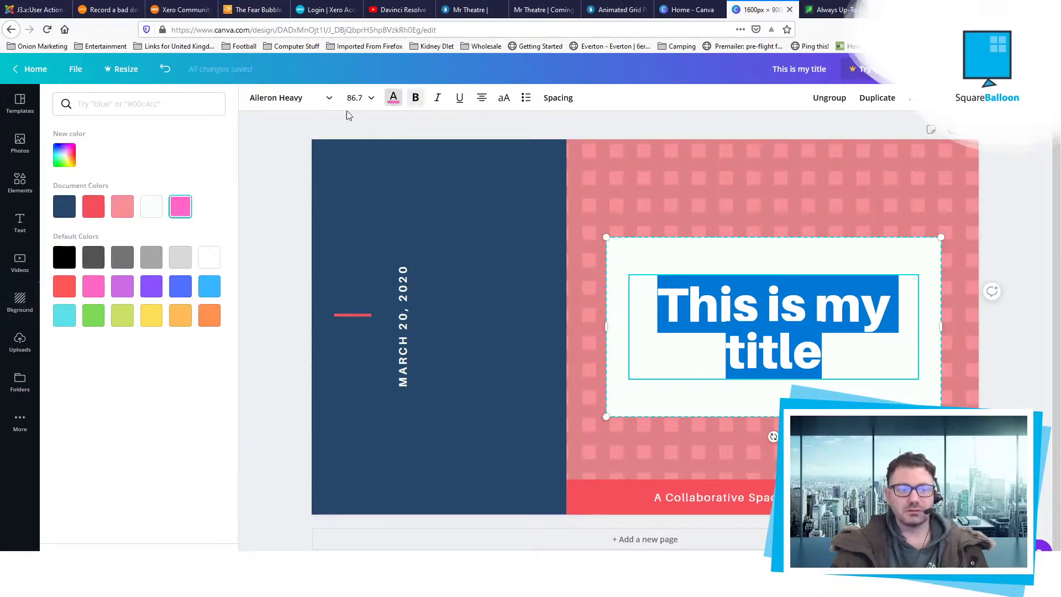
left_click(71, 259)
left_click(292, 175)
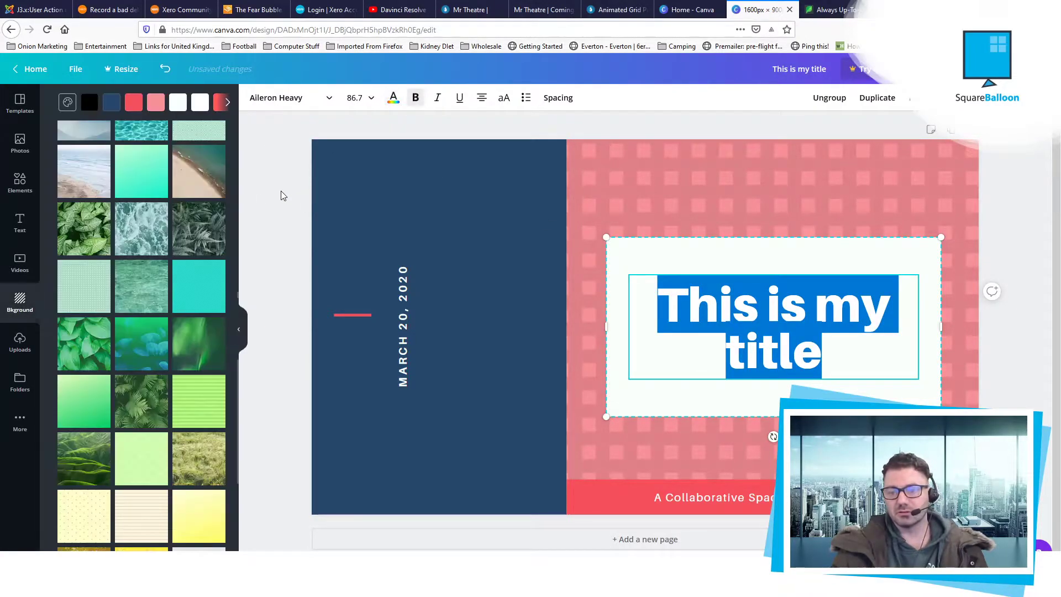
left_click(239, 328)
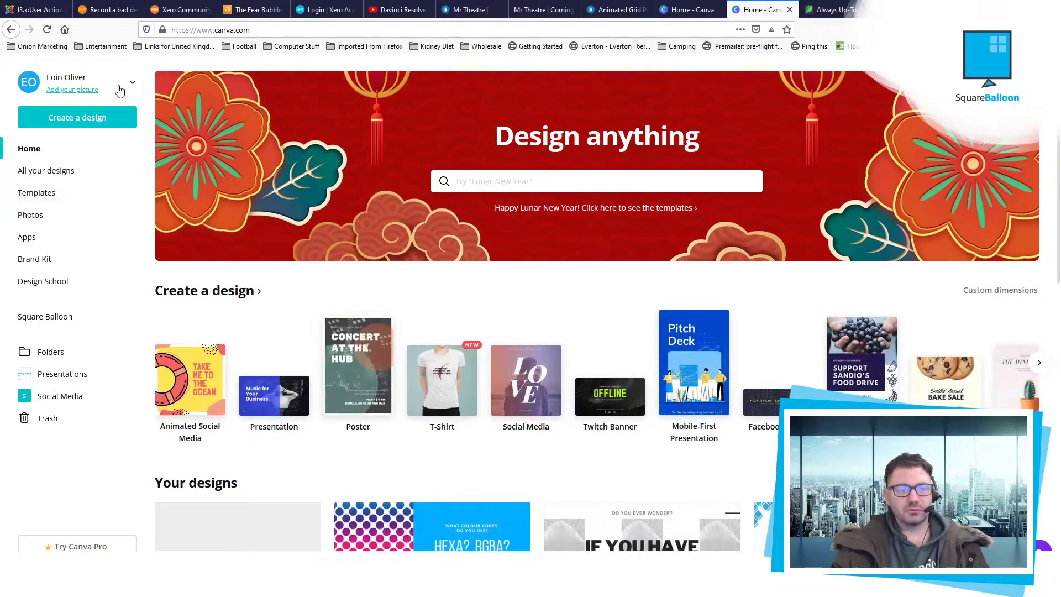
Create a new team from the billing section of the account settings.
left_click(117, 84)
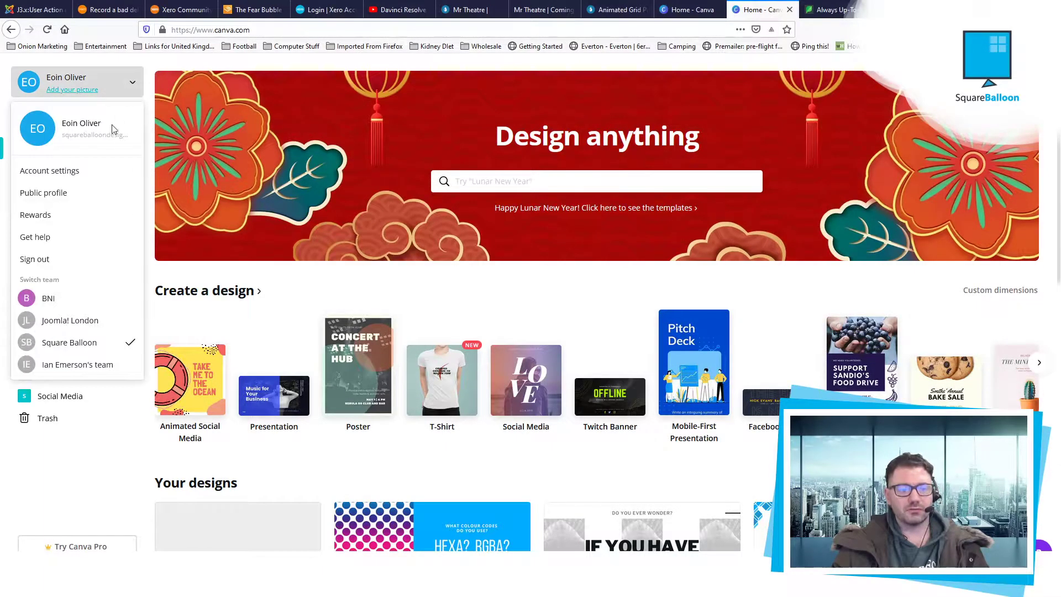
left_click(301, 276)
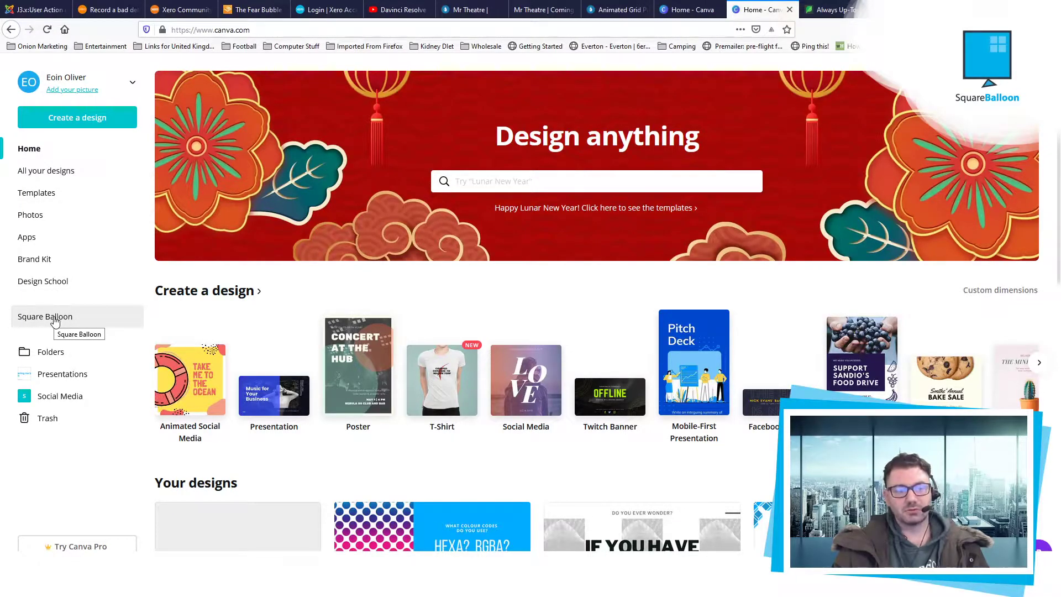
left_click(124, 82)
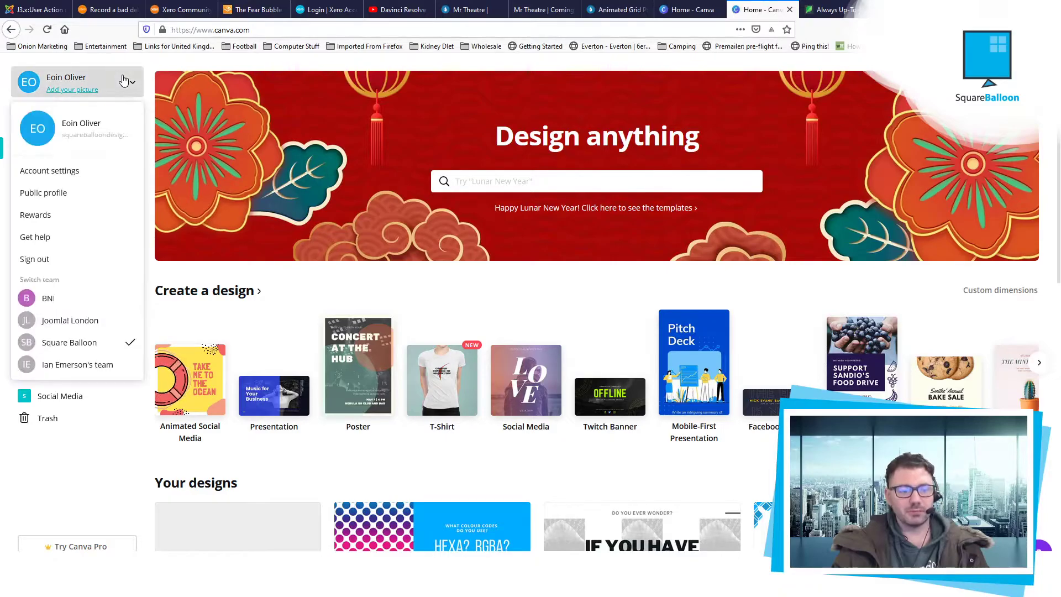
left_click(49, 170)
left_click(250, 144)
scroll(571, 339, "down", 5)
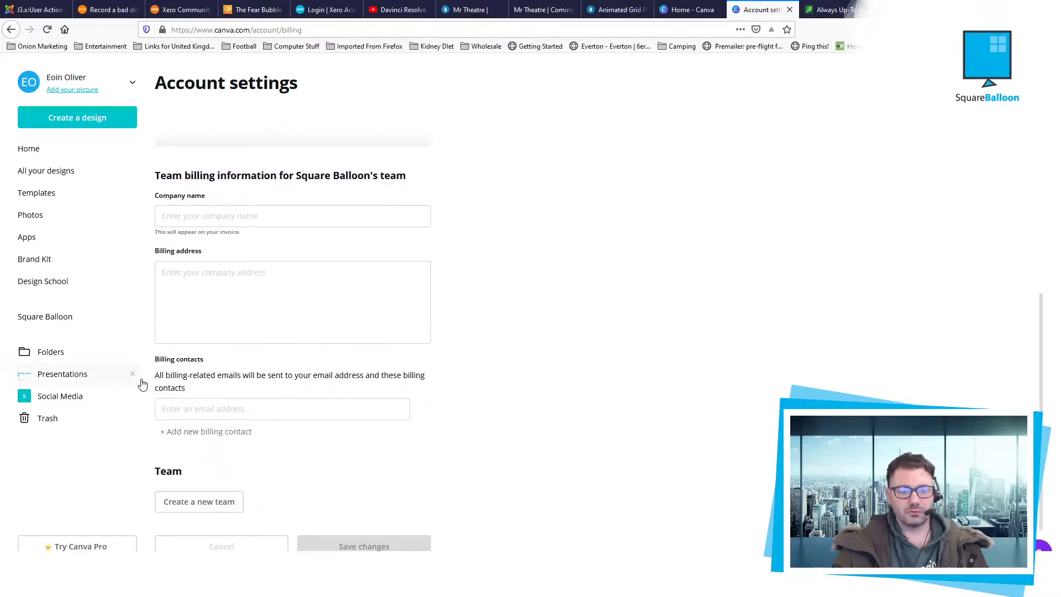
left_click(217, 502)
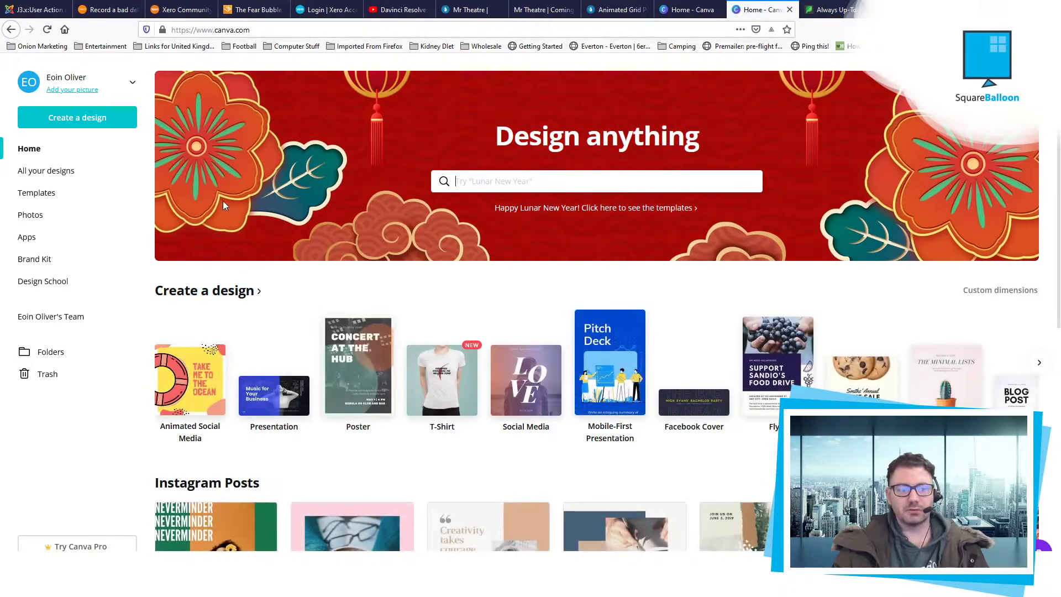
Switch the account back to the Square Balloon team and open its team page.
left_click(118, 88)
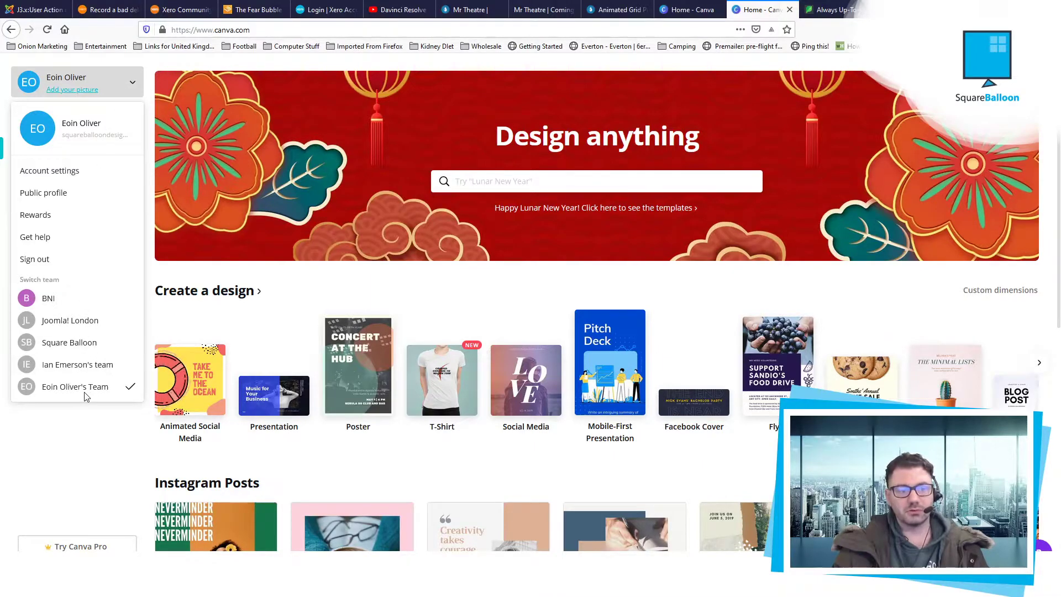
left_click(98, 344)
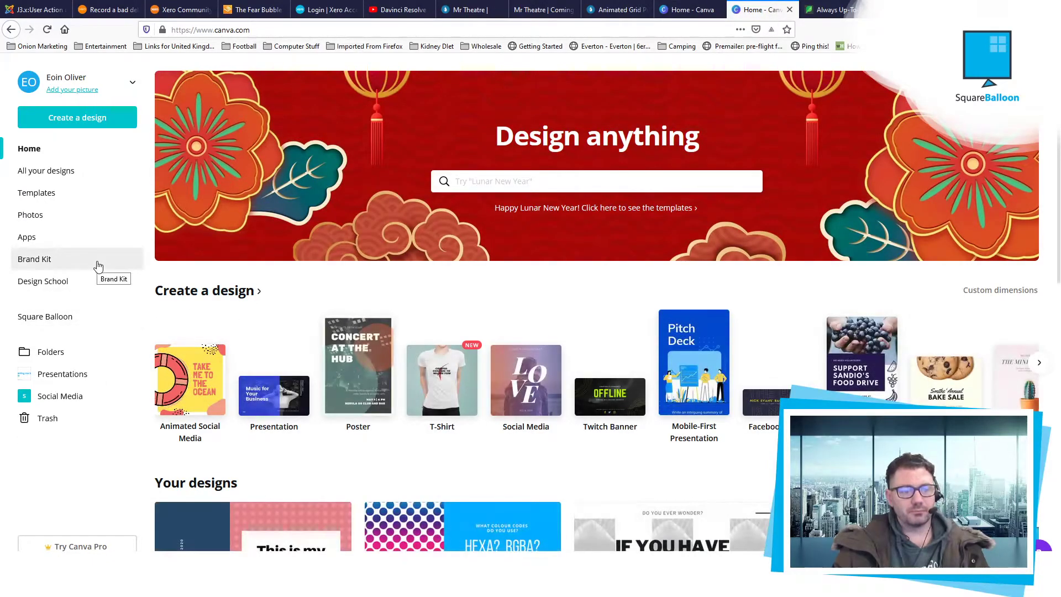
left_click(53, 320)
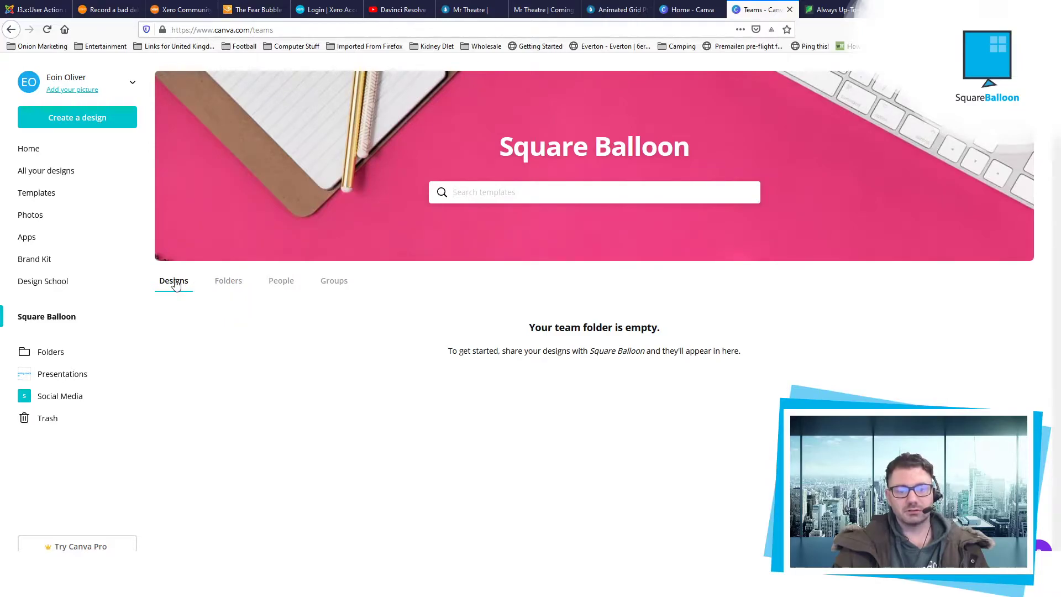
View the team's shared folders and the role options available when inviting people to the team.
left_click(220, 288)
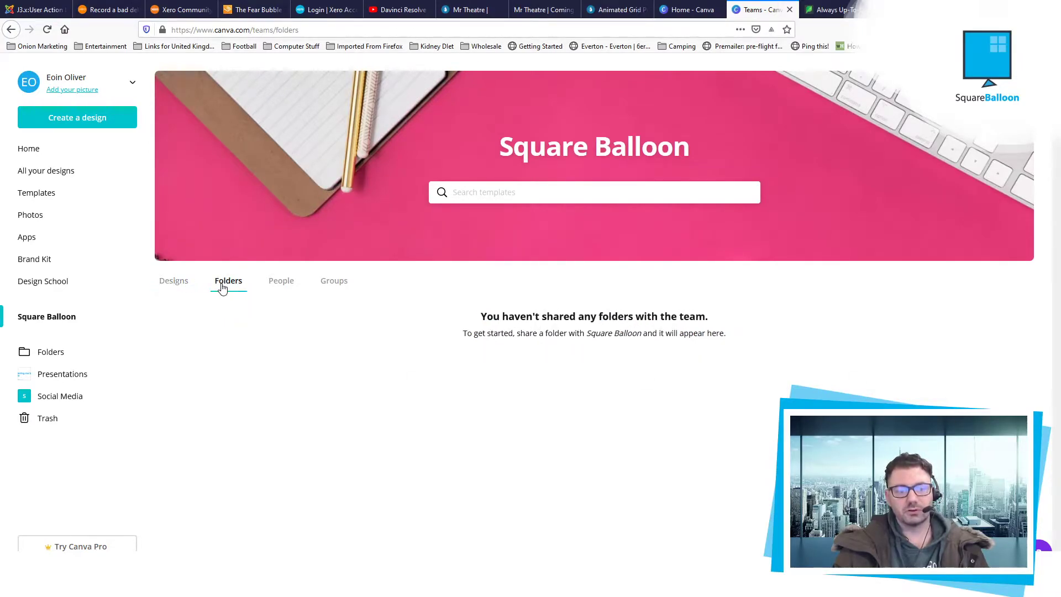
left_click(282, 282)
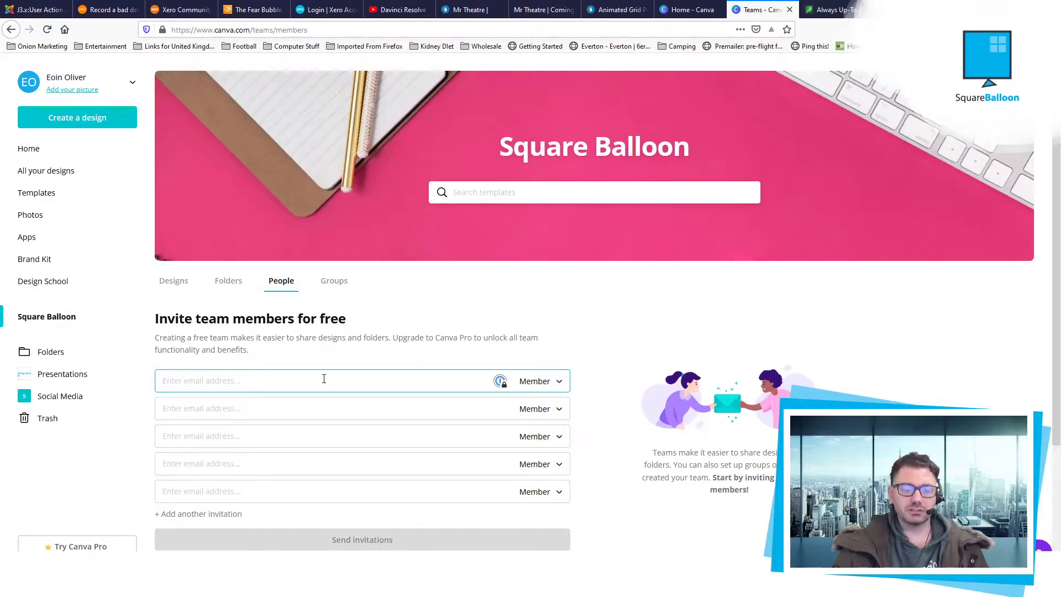
left_click(558, 381)
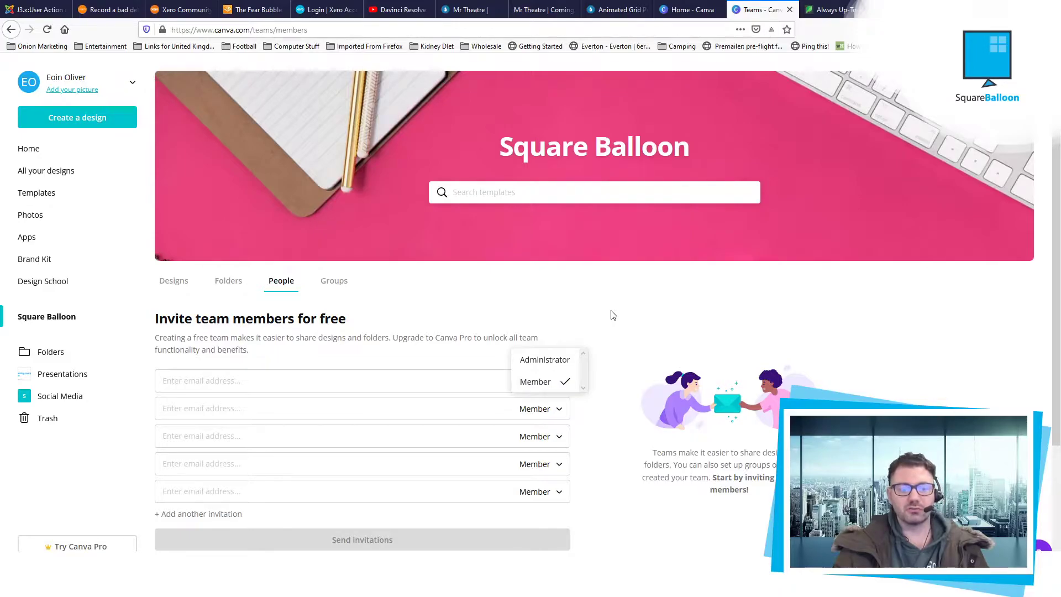
key("Escape")
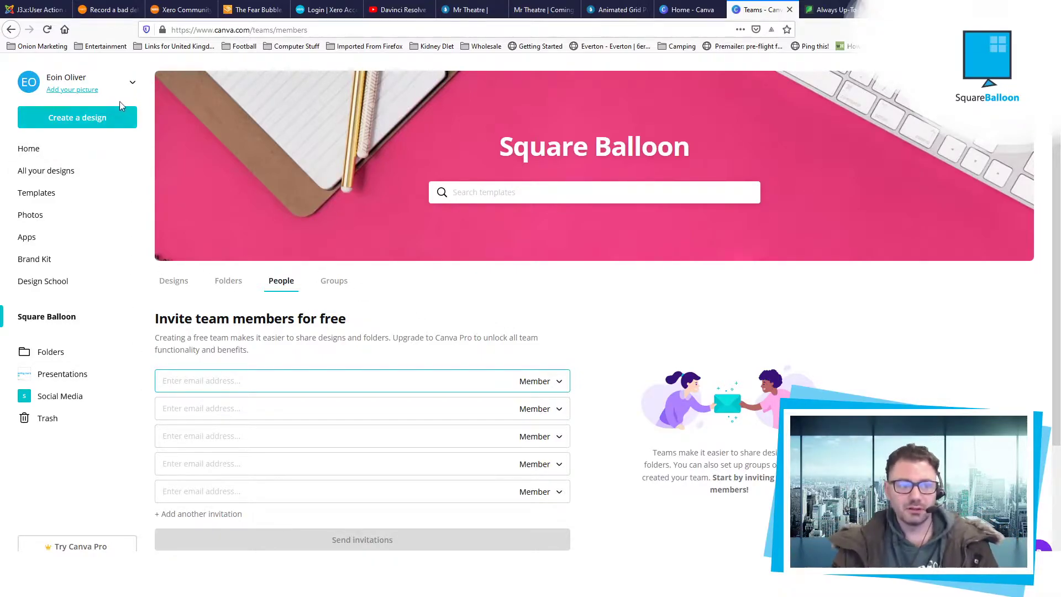
Return to the home page and reopen the "This is my title" design.
left_click(29, 148)
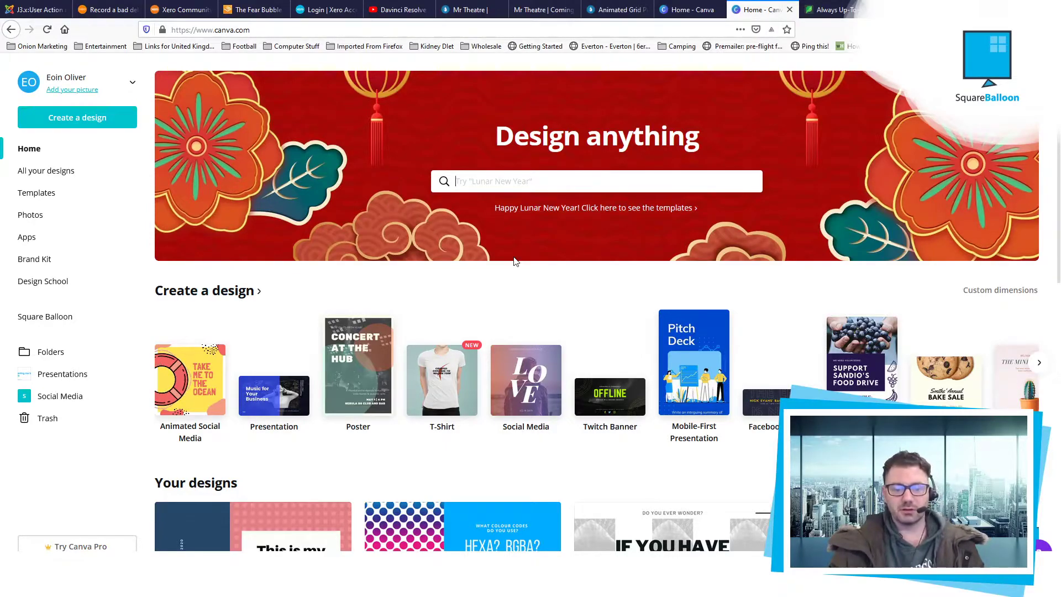
scroll(513, 261, "down", 3)
left_click(294, 369)
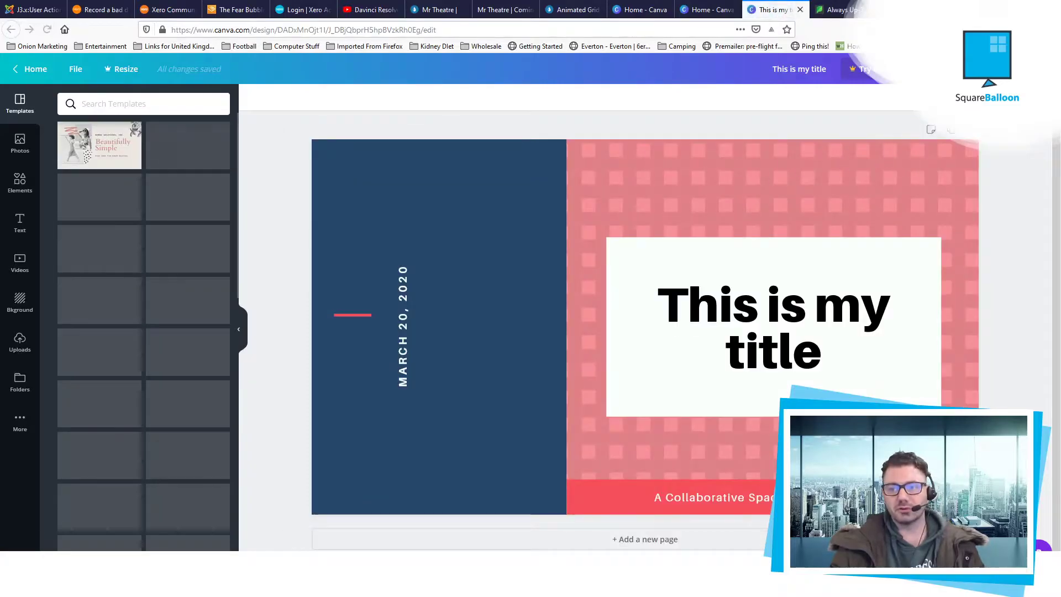
Examine the design's sharing options, including the Square Balloon team's permission levels and the field for inviting others.
left_click(939, 69)
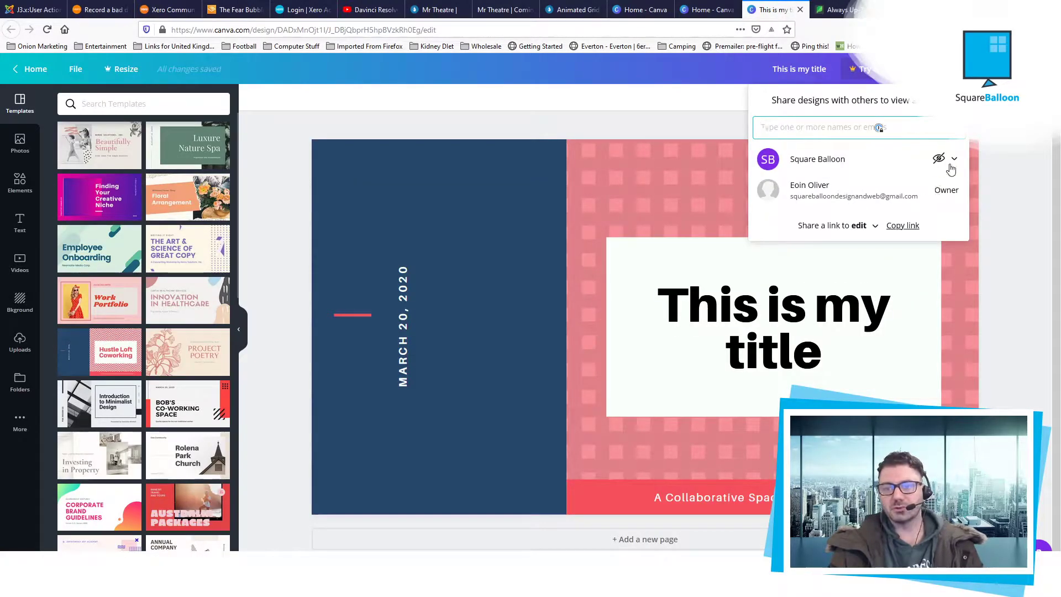
left_click(939, 162)
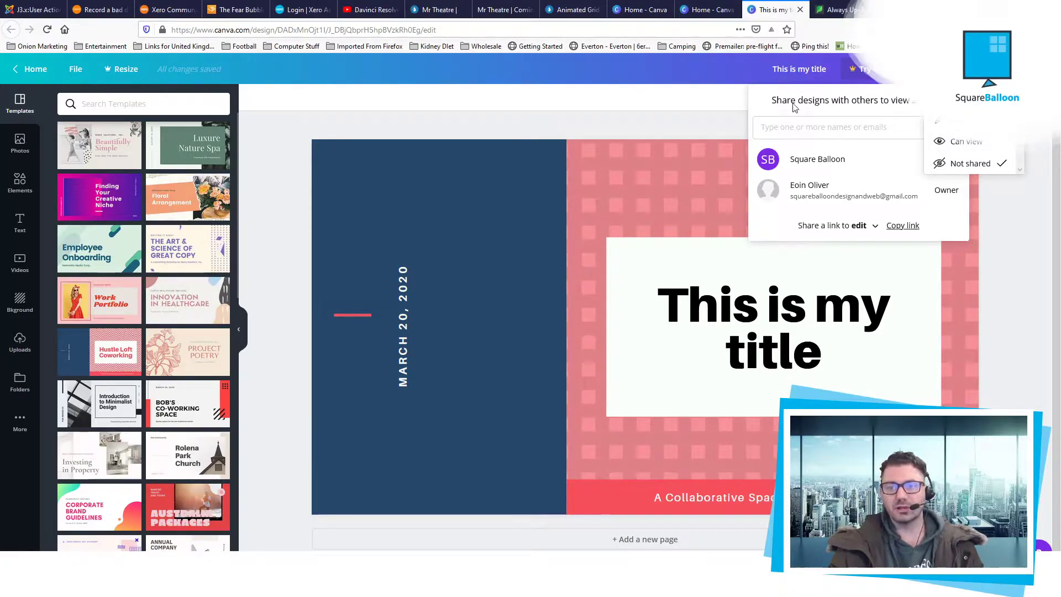
left_click(818, 127)
left_click(815, 128)
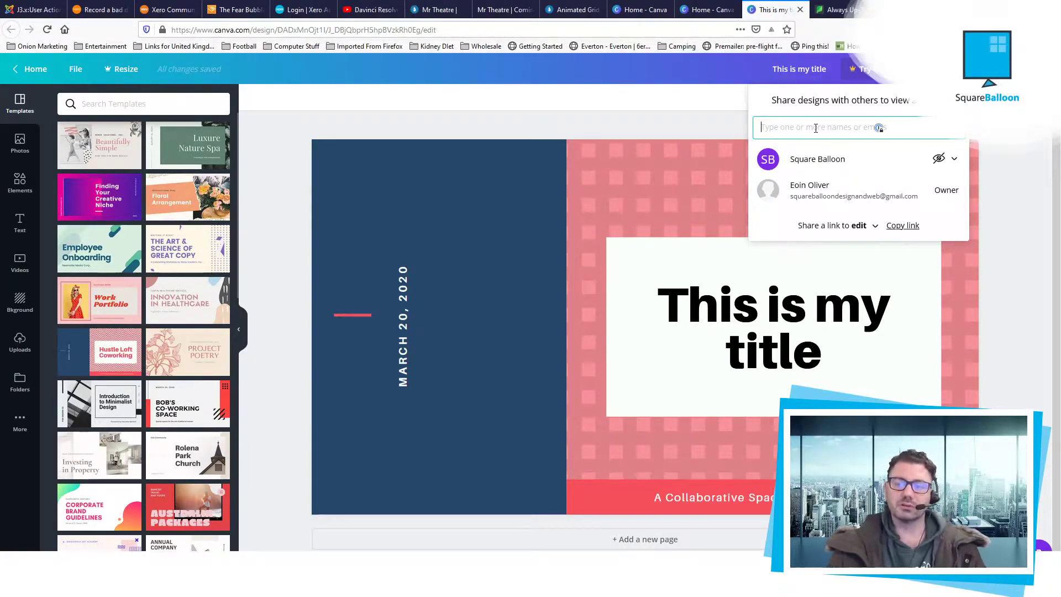
left_click(296, 111)
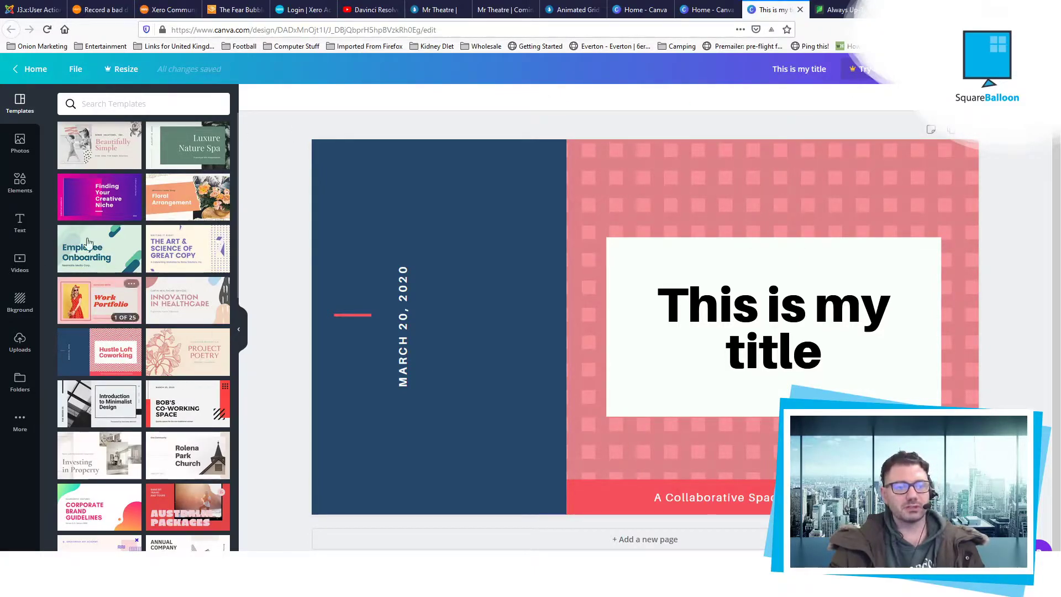
Add three text headings to the checked area above the white title box.
left_click(20, 223)
left_click_drag(137, 166, 808, 194)
Enlarge the topmost heading to size 44.4, tilt it upwards across the blue block's edge, and shift the far-right heading further right.
left_click(584, 182)
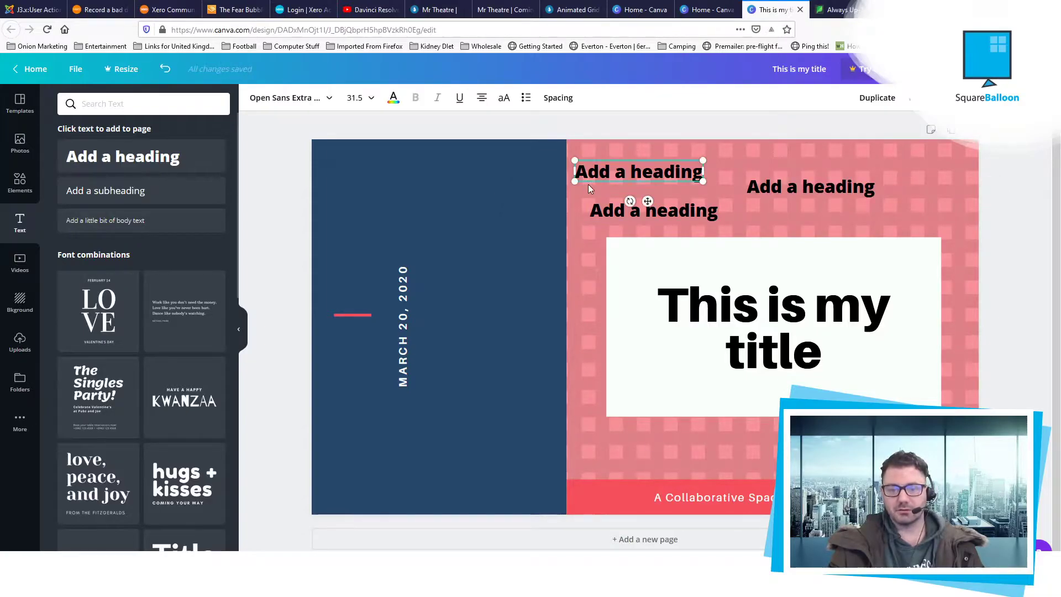
left_click_drag(629, 201, 566, 224)
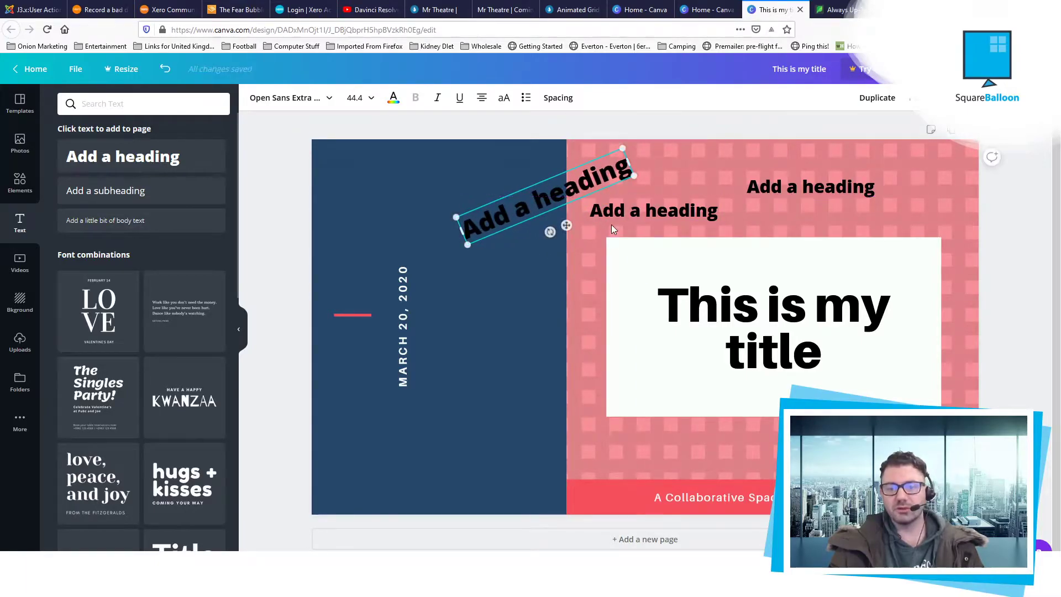
left_click_drag(818, 187, 856, 178)
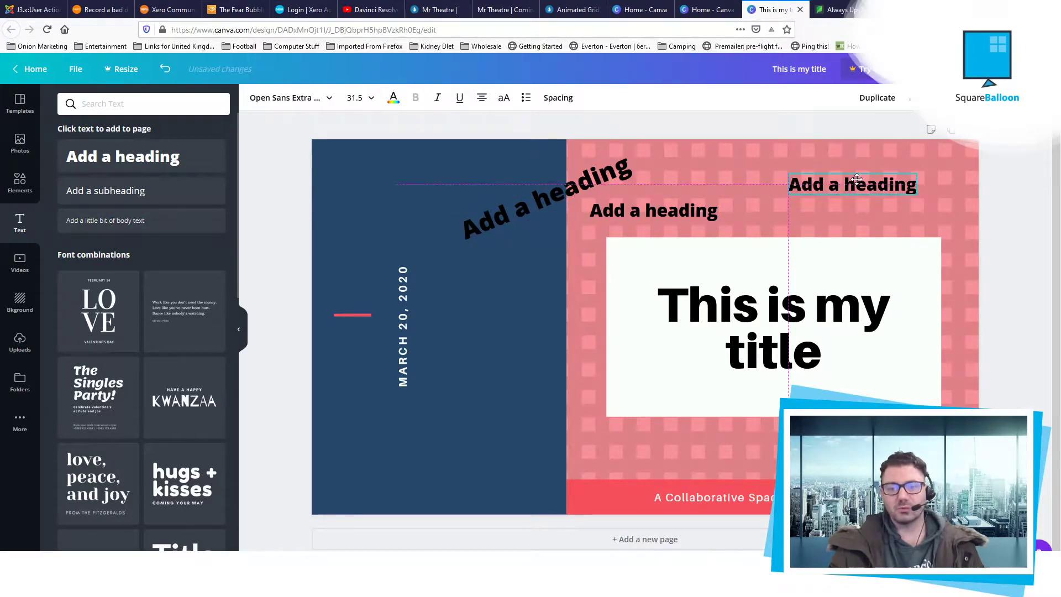
Replace the tilted heading's text with "Only £500".
left_click(547, 191)
double_click(548, 190)
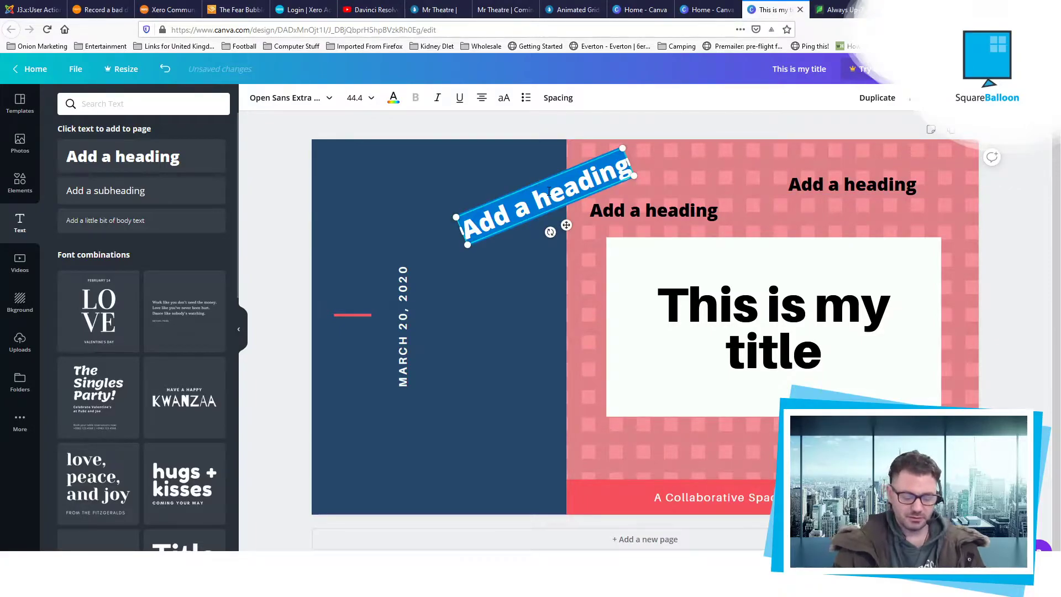
type("Only £500")
Replace the heading just above the title box with "Book before the end of the month" and move it right, clear of the tilted text.
left_click(649, 204)
left_click(649, 204)
key("ctrl+a")
type("Book befgore the end of the month")
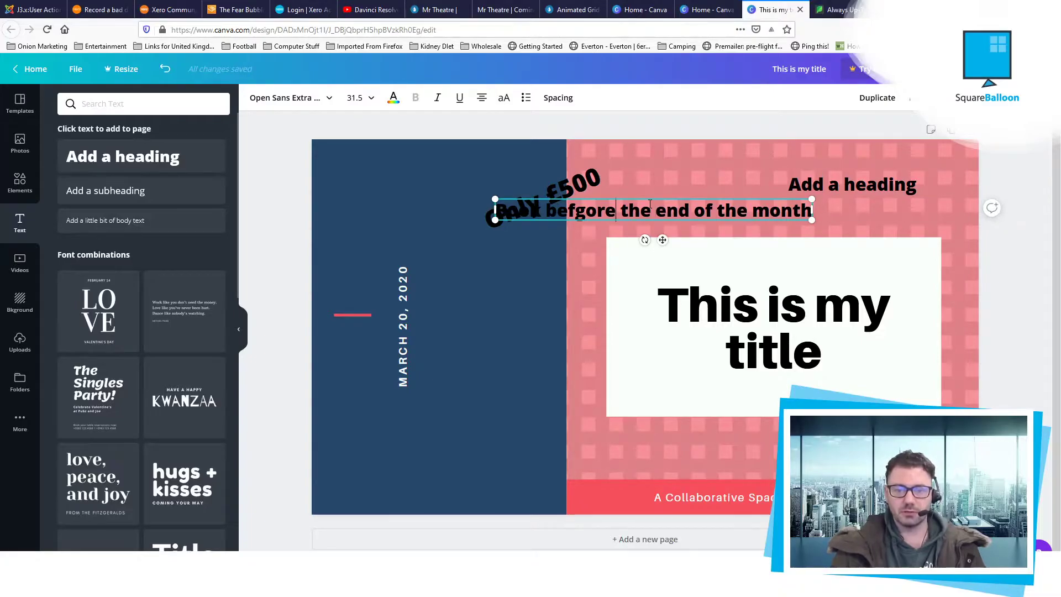
key("BackSpace")
left_click(539, 295)
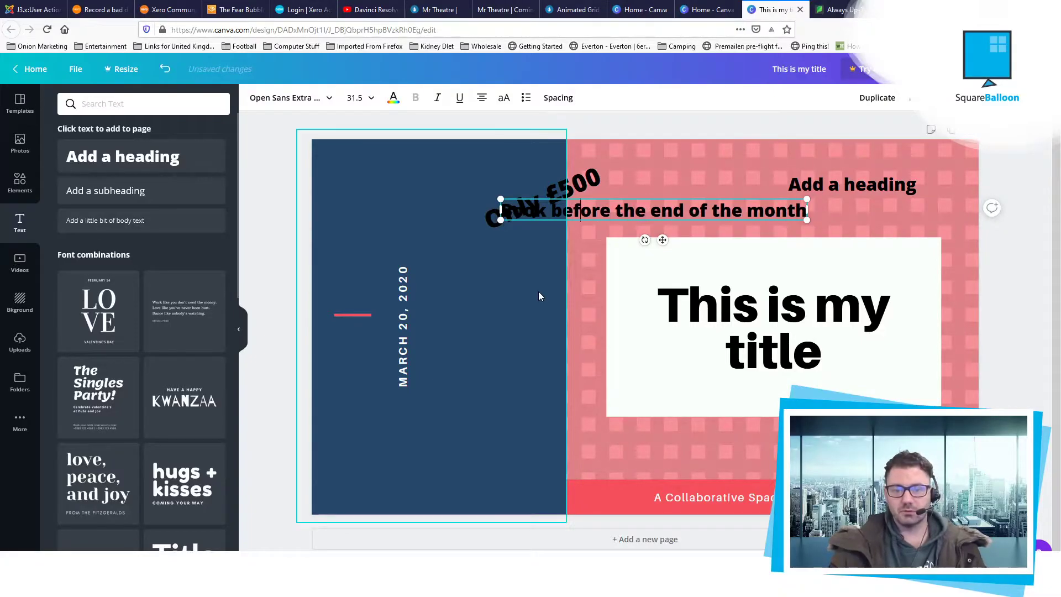
left_click_drag(680, 213, 777, 214)
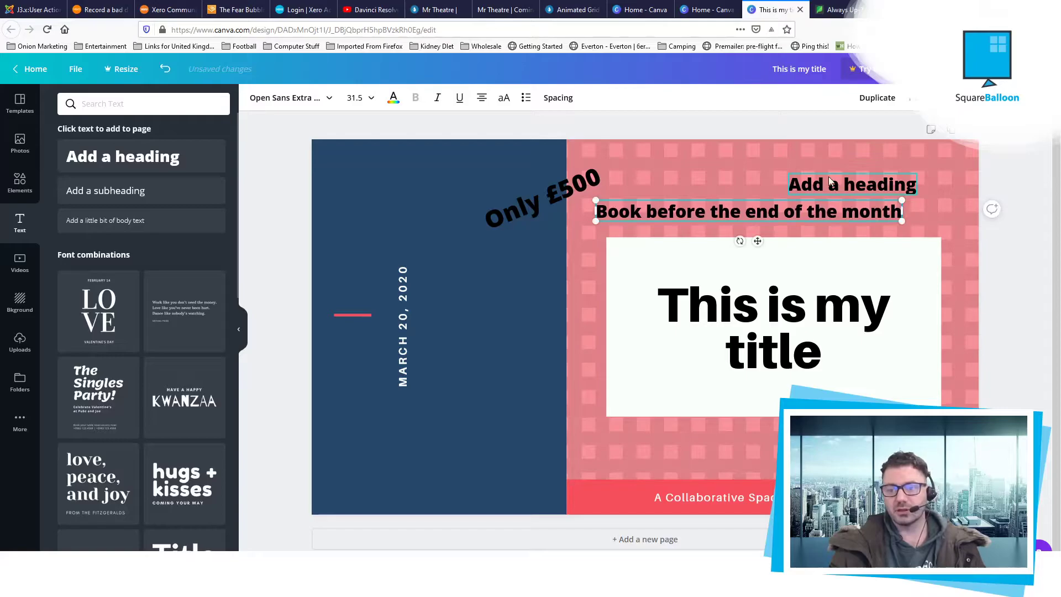
Replace the remaining placeholder heading with "Special offer".
double_click(859, 177)
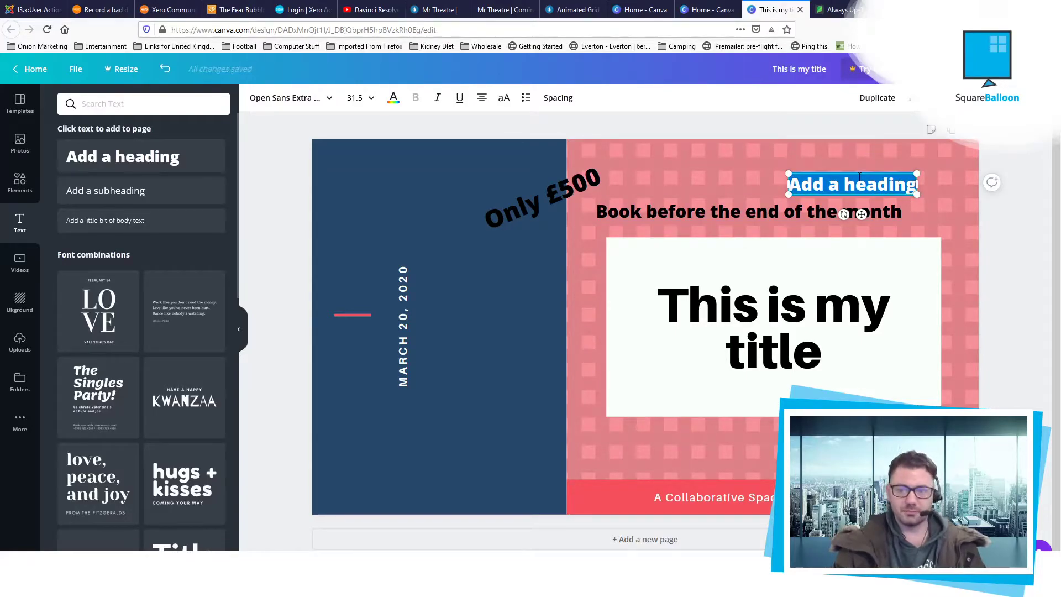
type("Special offer")
left_click(817, 130)
left_click(843, 175)
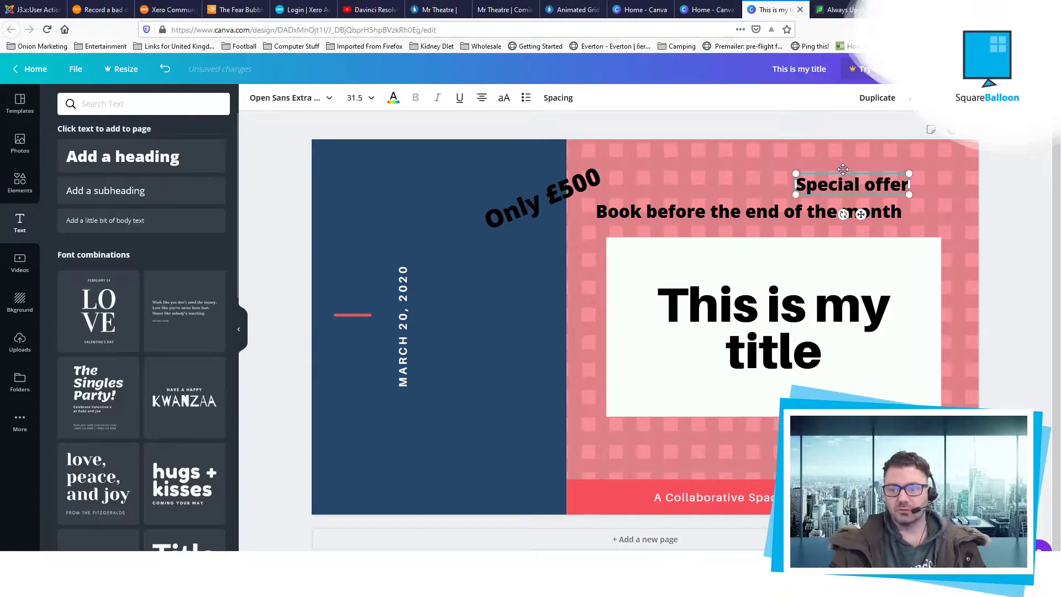